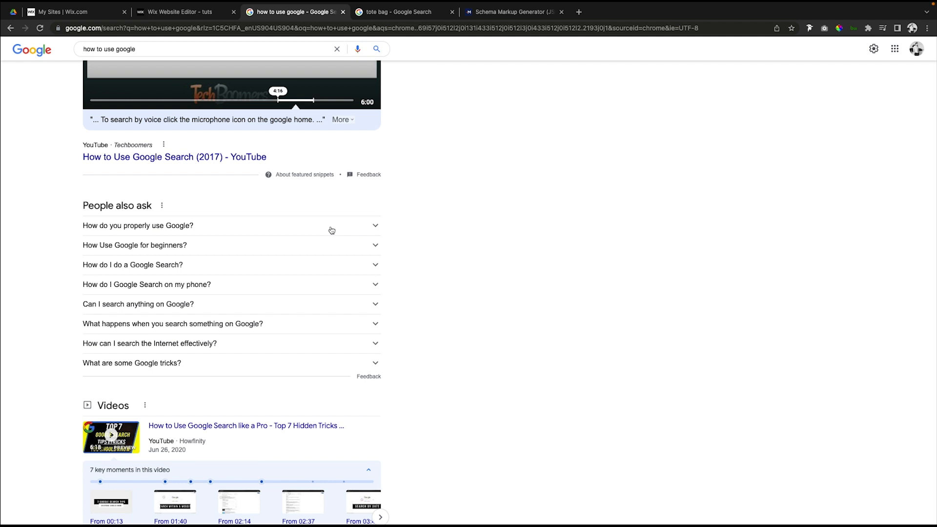
Expand the "How do you properly use Google?" question, examine its list of tips, and collapse it.
left_click(240, 225)
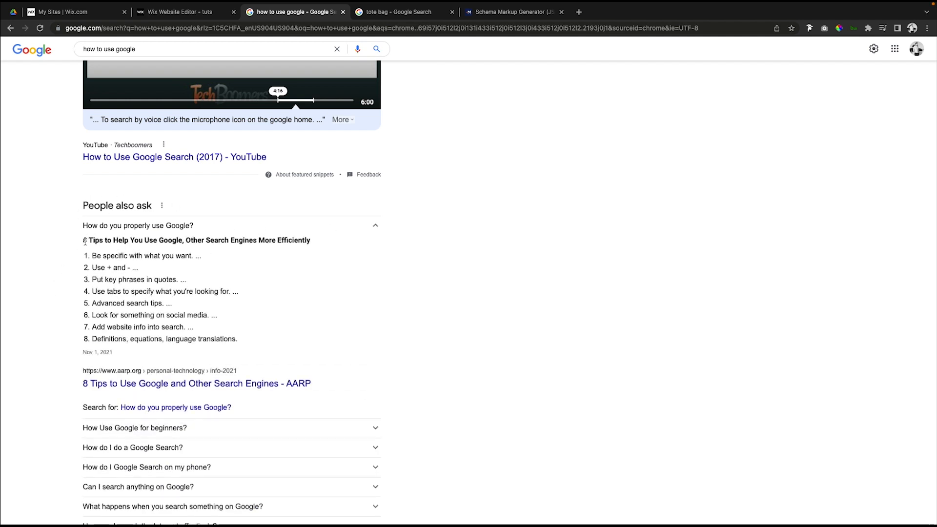
left_click_drag(85, 241, 250, 345)
left_click(249, 346)
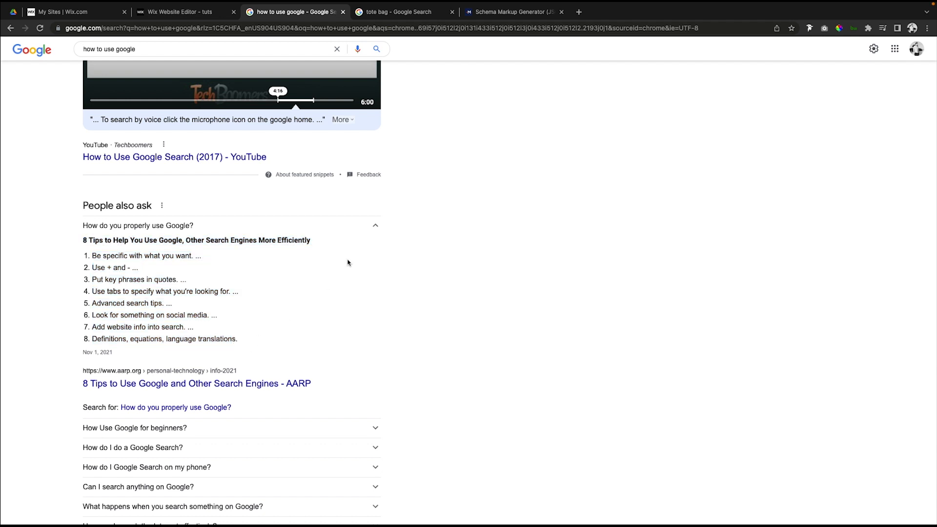
left_click(375, 225)
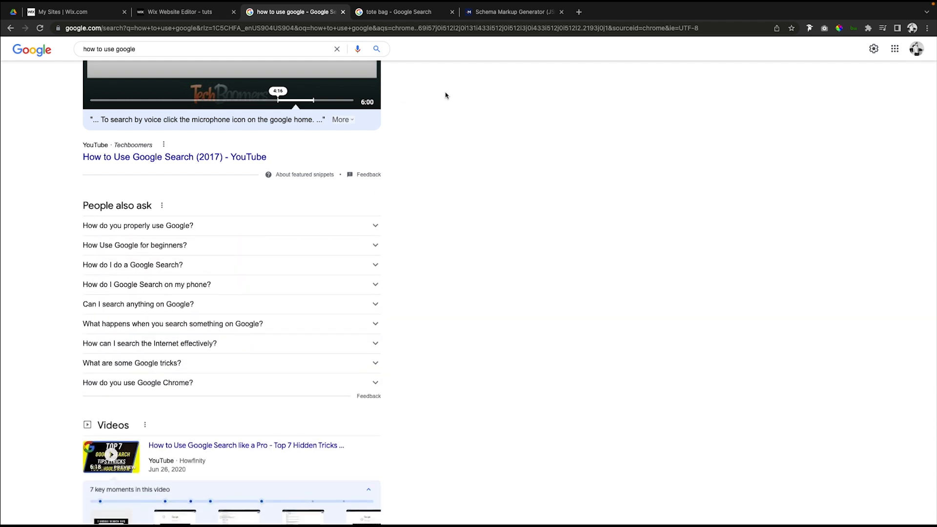
Examine the product listings in the "tote bag" Google search results.
left_click(401, 13)
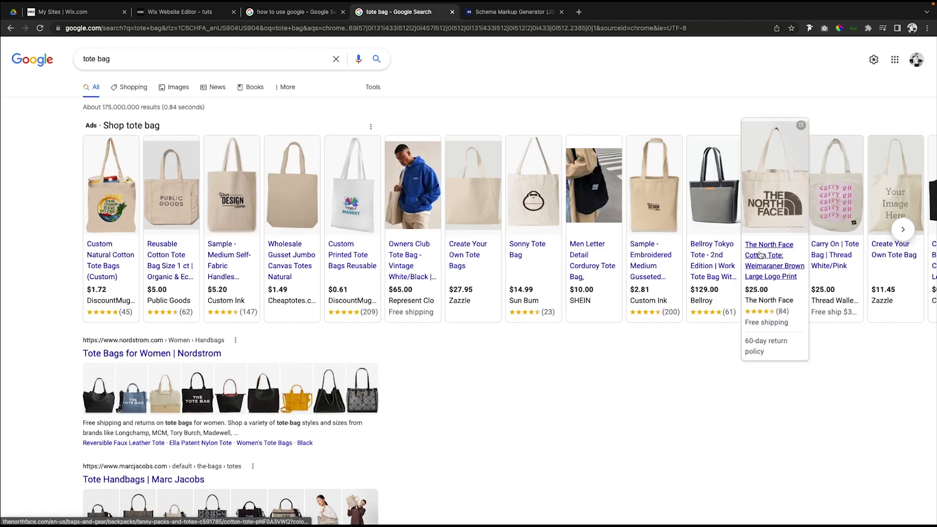
scroll(297, 189, "down", 9)
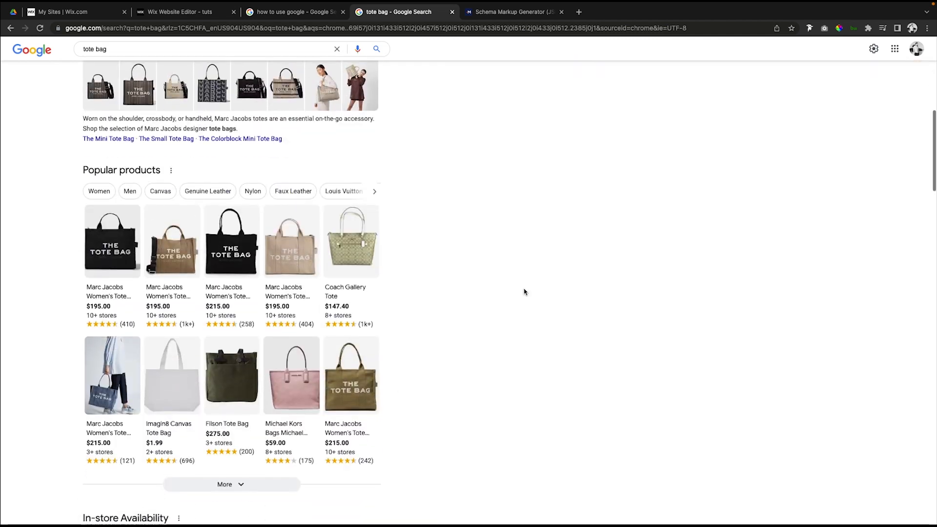
scroll(525, 293, "up", 10)
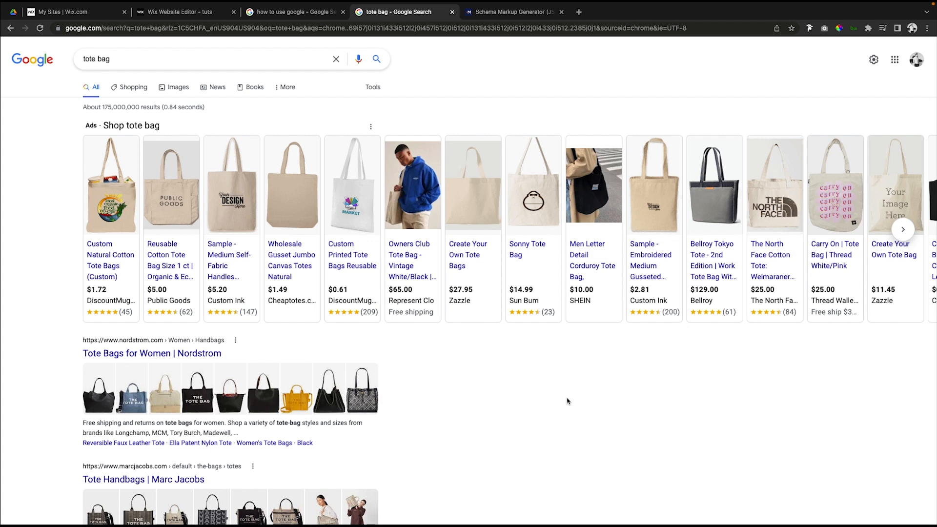
Return to the "how to use google" results and examine the "How do you properly use Google?" answer and the results listed below it.
left_click(294, 14)
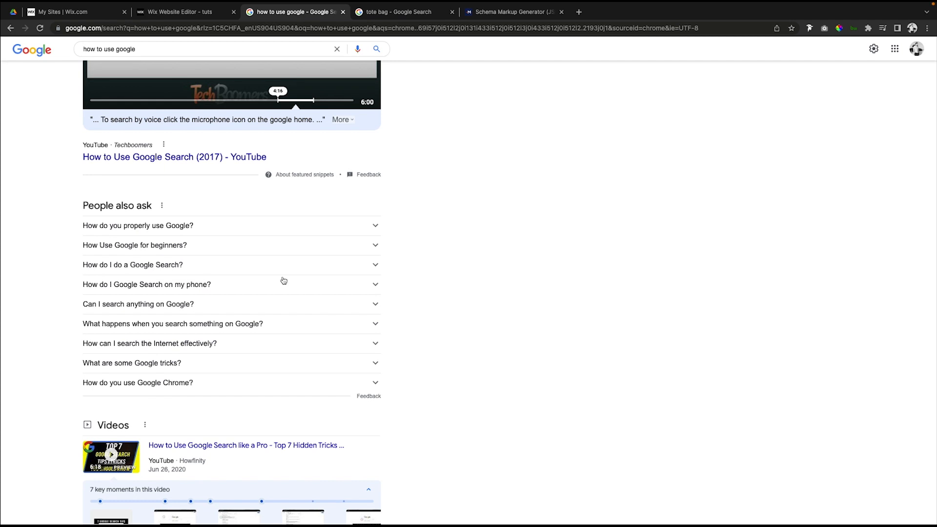
left_click(272, 226)
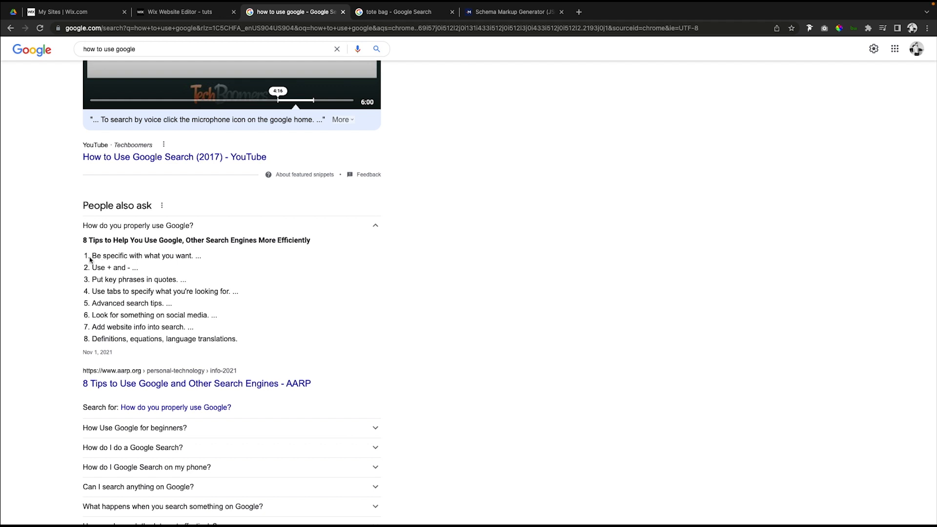
left_click_drag(91, 255, 247, 343)
left_click(243, 343)
left_click_drag(91, 254, 88, 226)
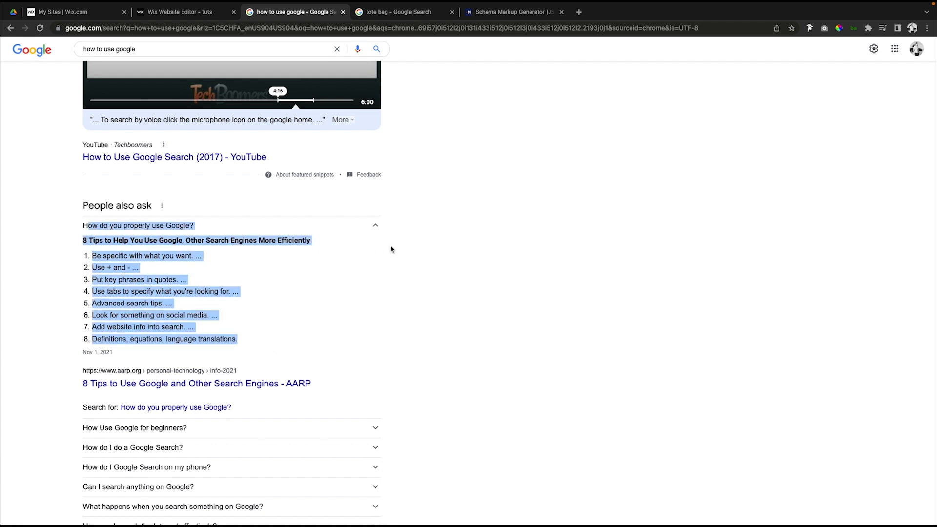
left_click(376, 234)
scroll(463, 241, "down", 15)
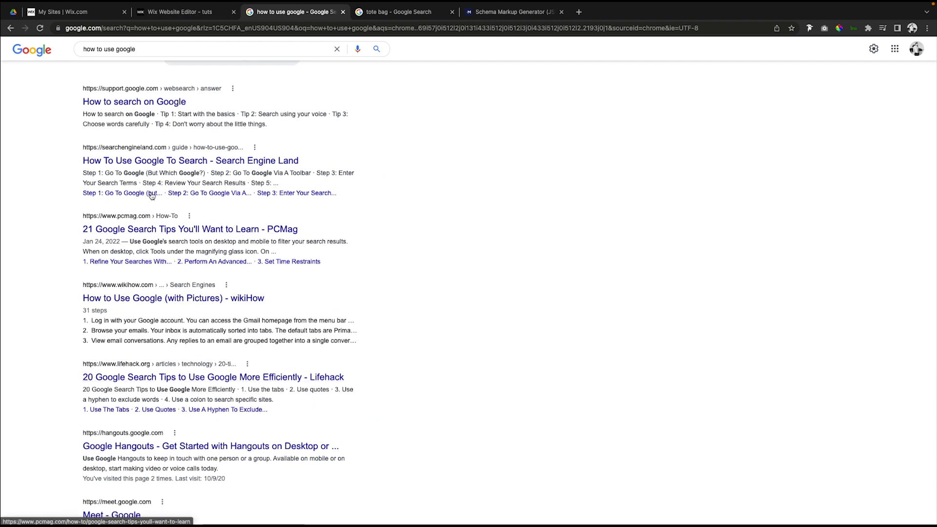
scroll(564, 226, "up", 15)
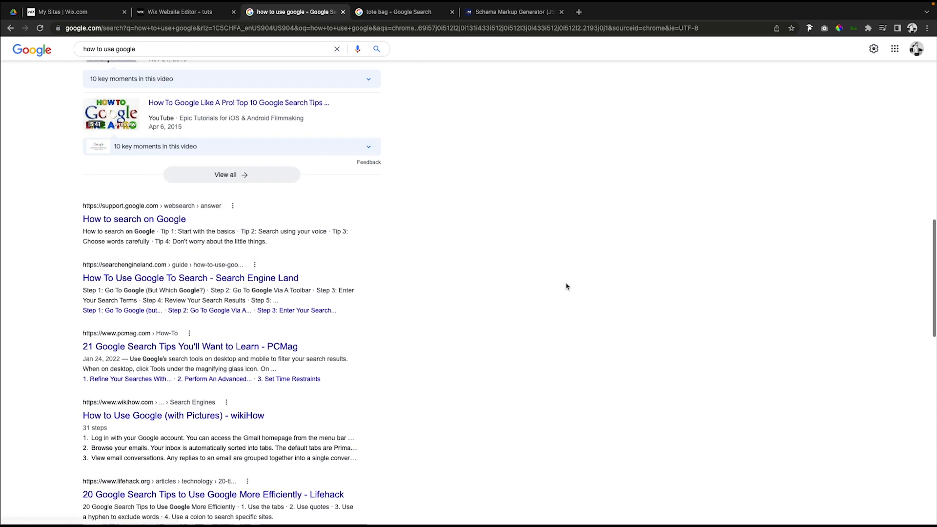
scroll(306, 183, "down", 2)
scroll(548, 299, "up", 2)
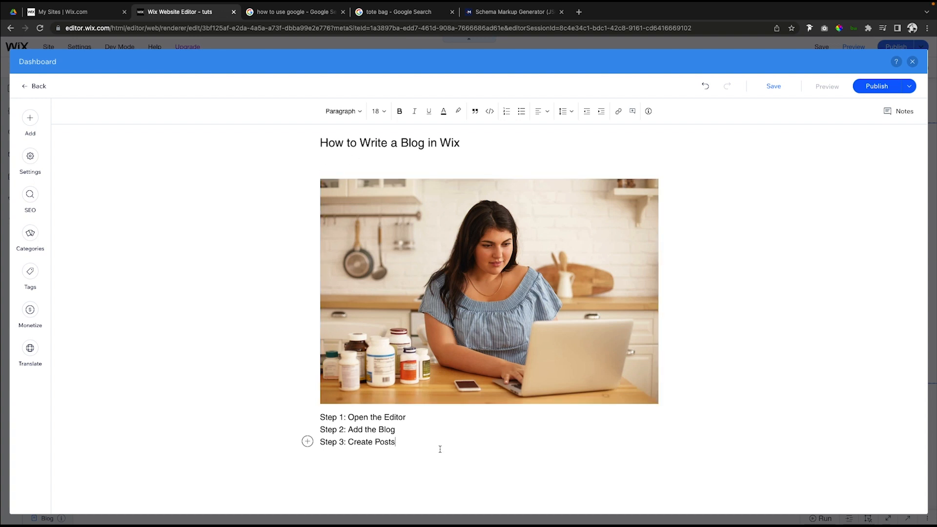
Examine the three written steps below the image in the Wix blog post "How to Write a Blog in Wix".
left_click_drag(407, 445, 431, 433)
left_click(321, 416)
left_click(432, 435)
Switch to the Schema Markup Generator and choose How-to as the markup to create.
left_click(496, 12)
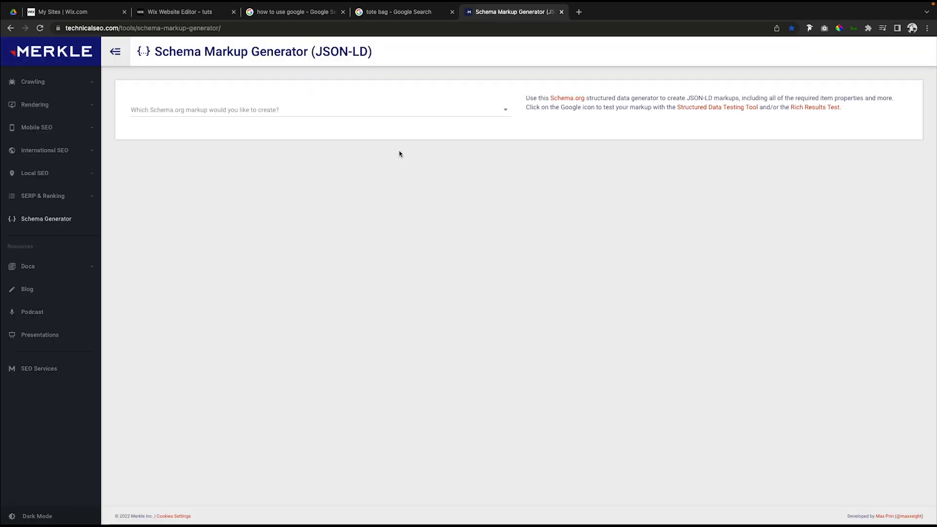
left_click(348, 115)
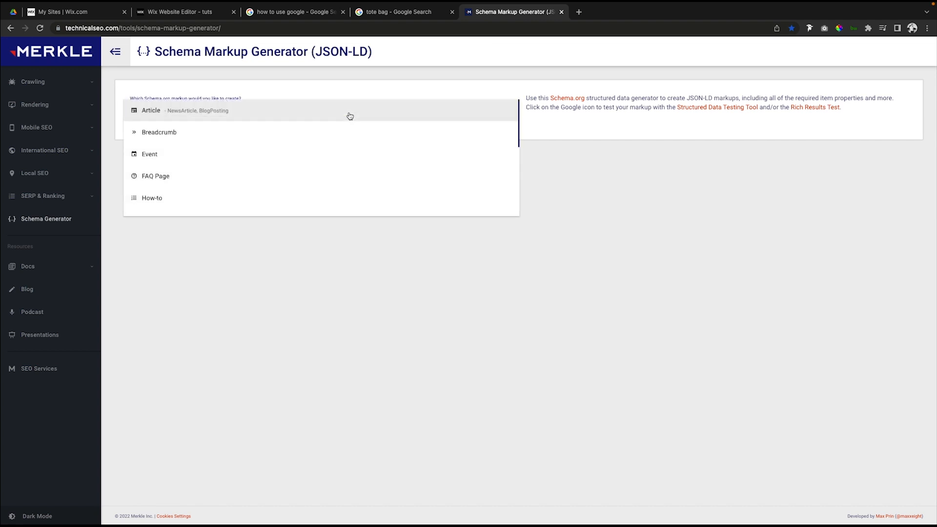
left_click(176, 201)
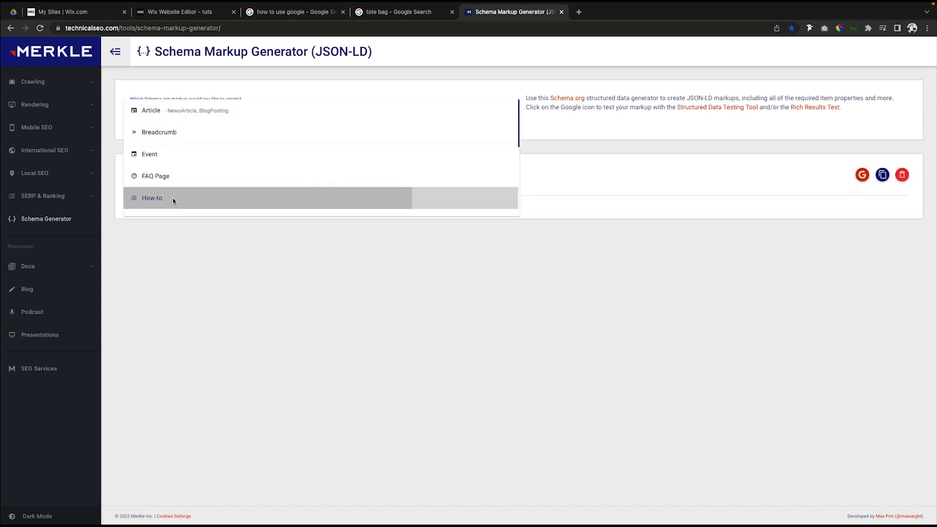
Name the how-to markup "How to Start a Blog in Wix" and set its total time to 2.
left_click(151, 222)
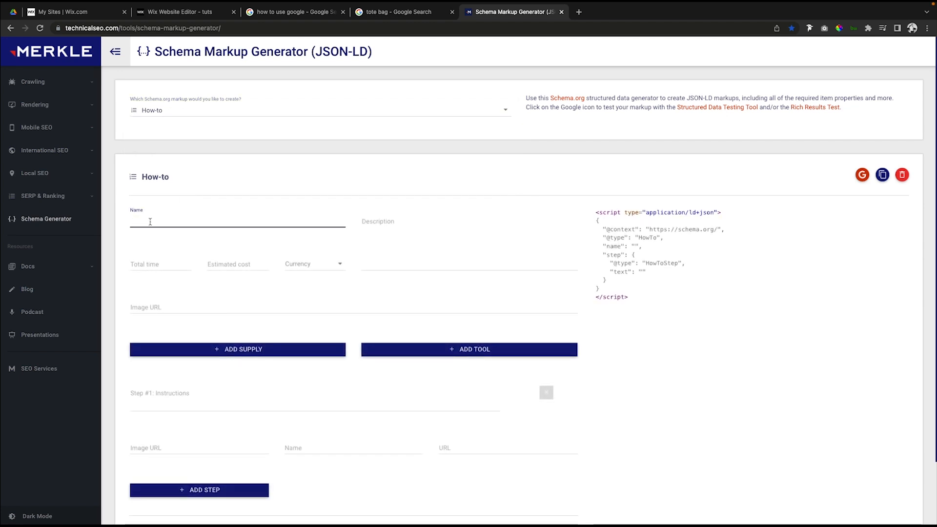
type("How to Start a")
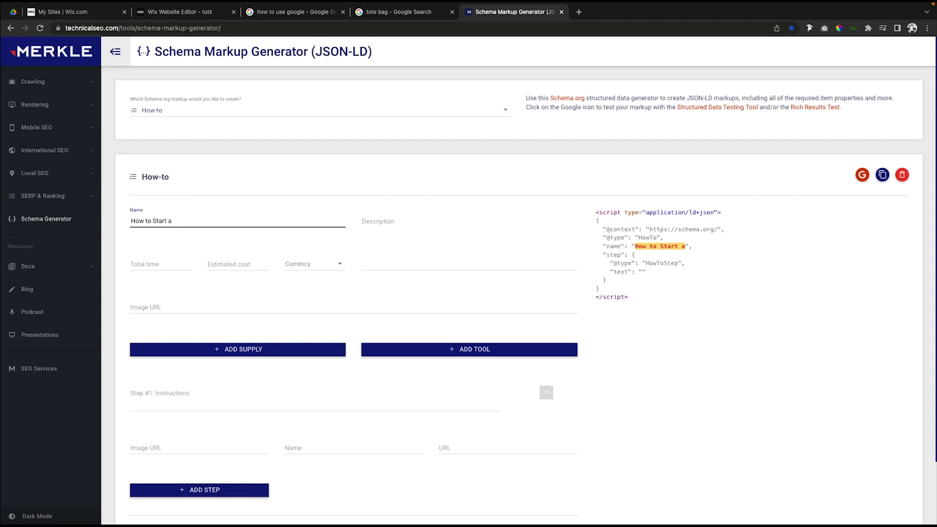
type(" Blog in Wix")
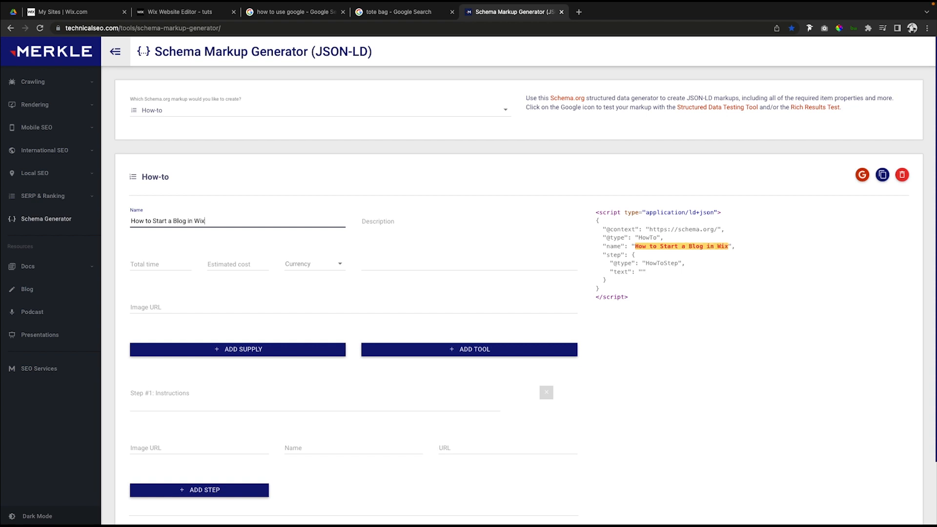
left_click(173, 264)
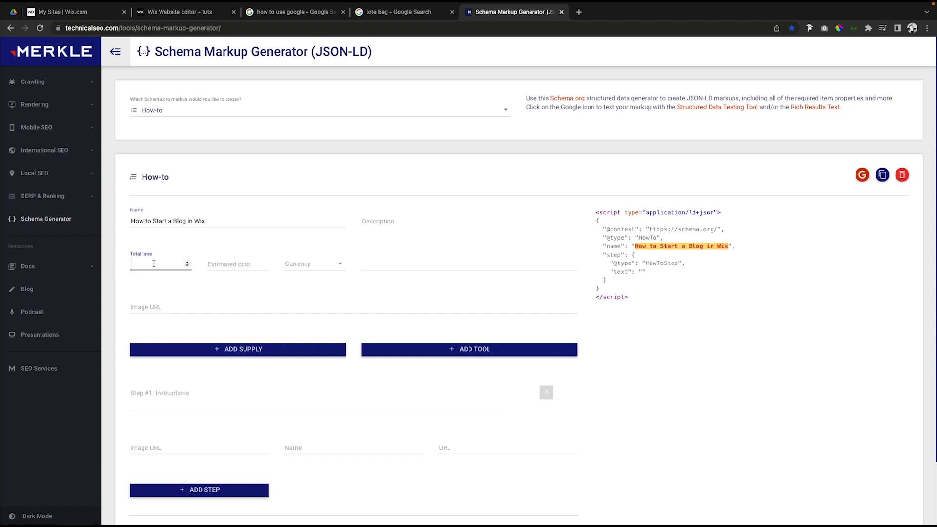
type("2")
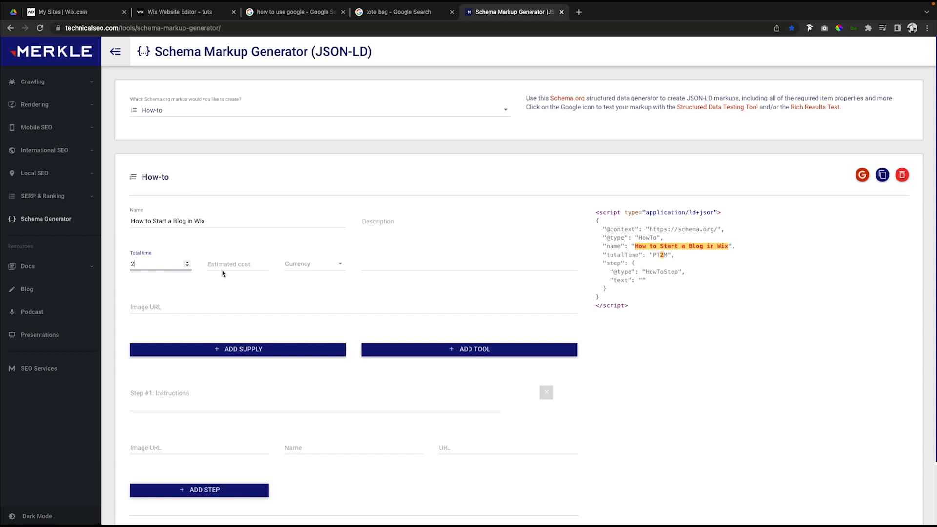
left_click(142, 303)
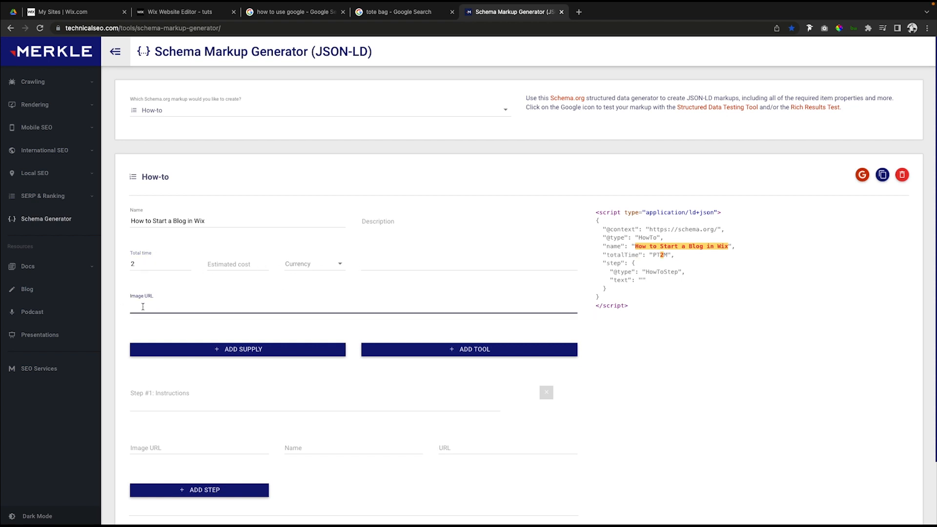
Check the first step in the Wix blog post and enter "Open the Editor" as the Step #1 instructions.
scroll(198, 303, "down", 2)
left_click(197, 300)
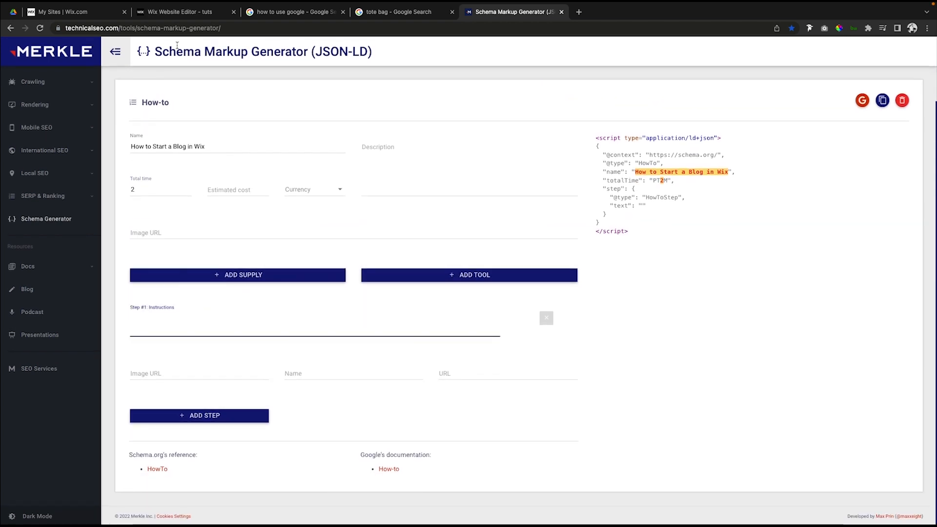
left_click(174, 13)
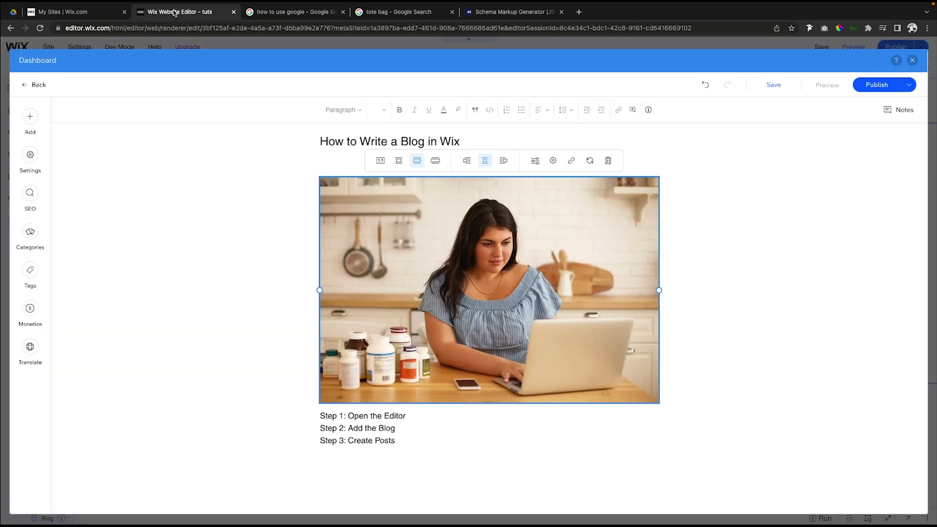
left_click(476, 18)
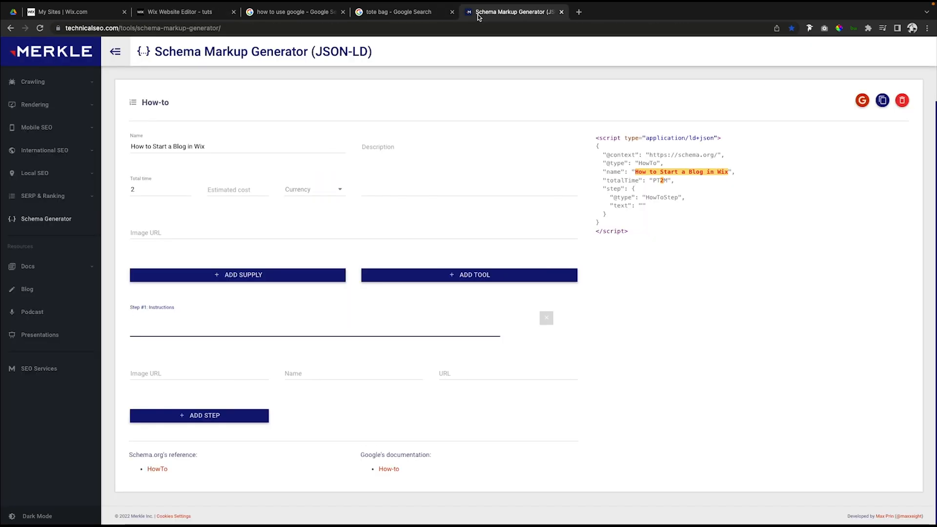
type("Open ")
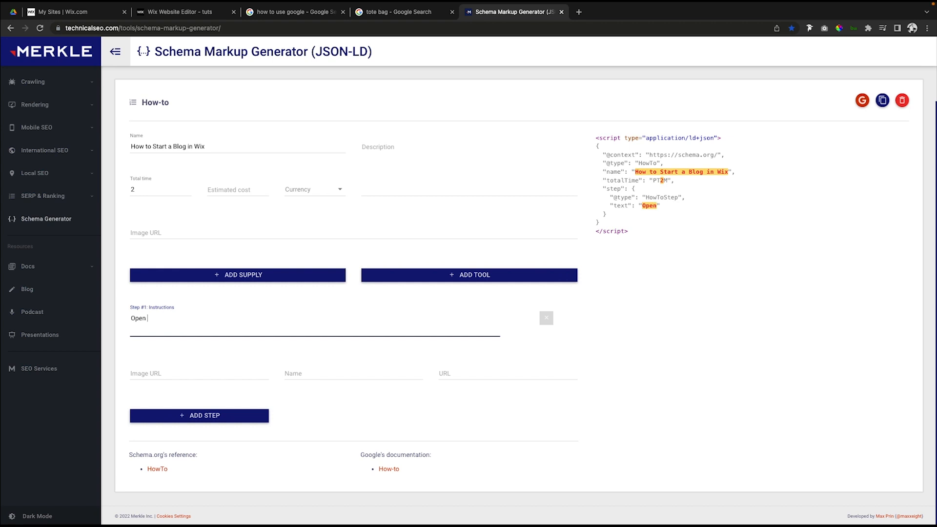
type("the Editor")
left_click(175, 372)
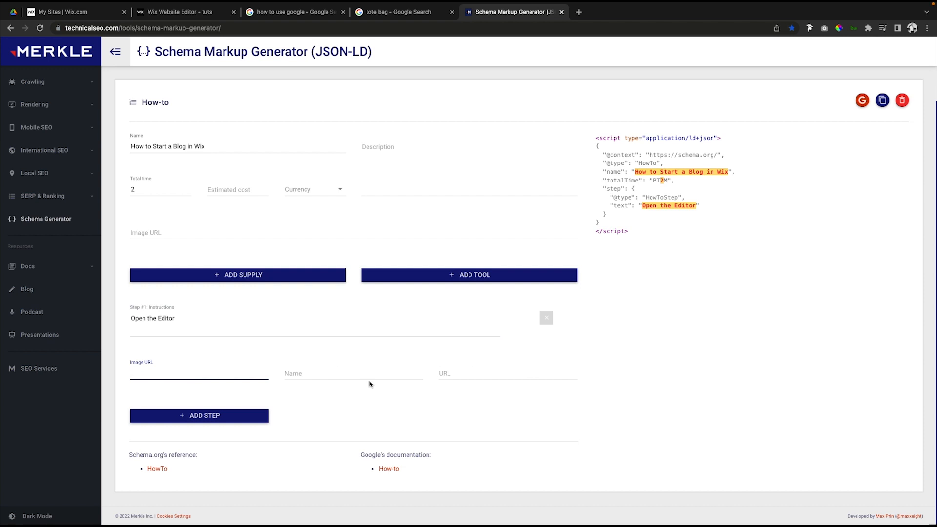
Add a second how-to step with the instructions "Add the Blog", checking the wording in the Wix blog post.
left_click(205, 416)
left_click(186, 418)
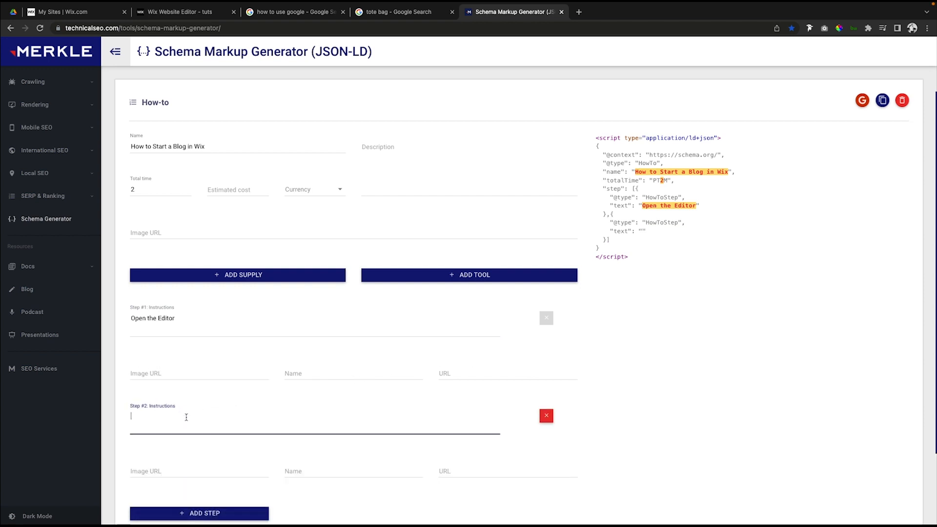
left_click(150, 15)
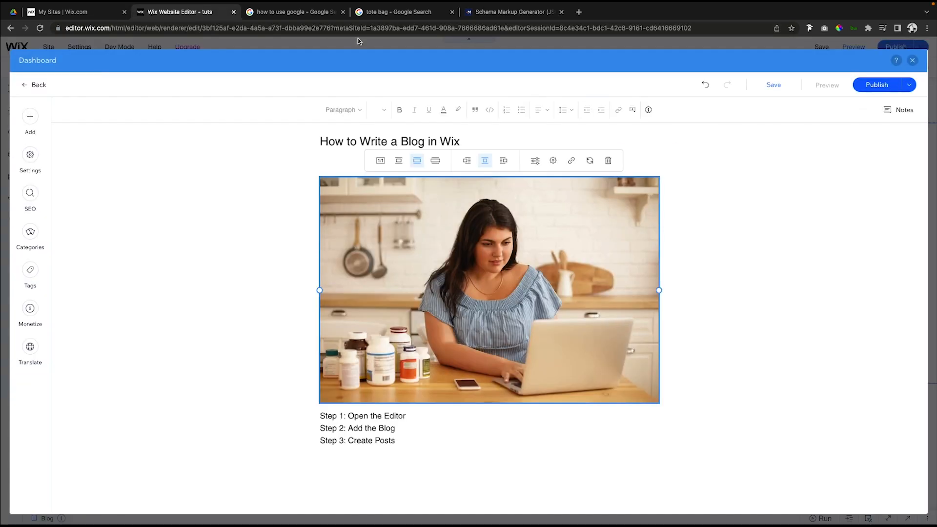
left_click(497, 14)
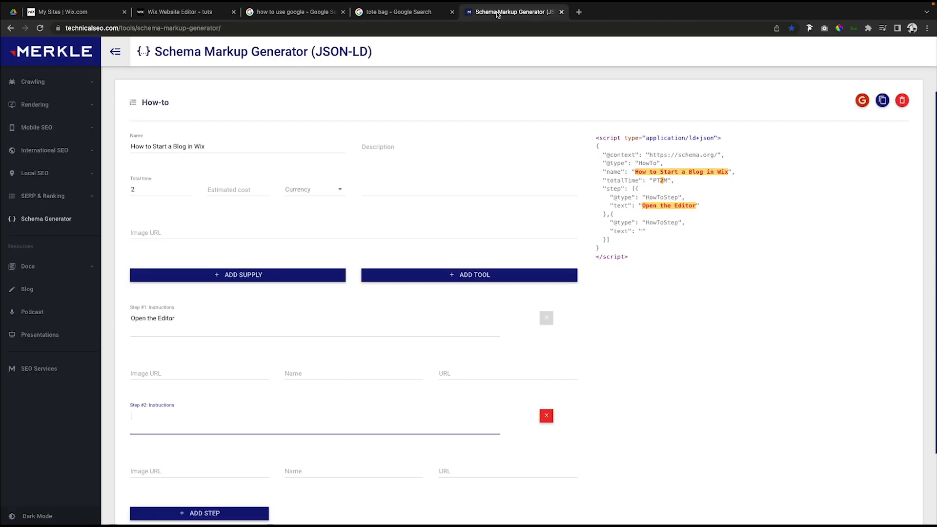
type("Add")
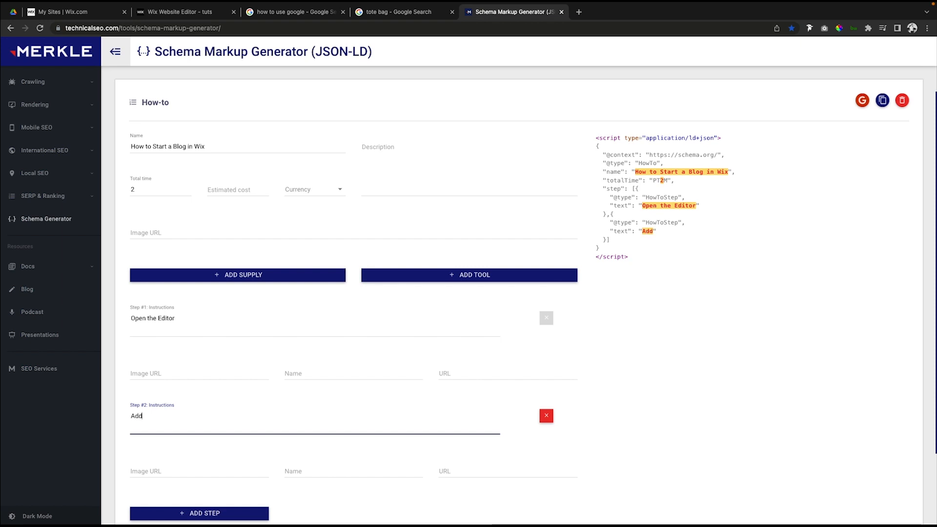
type(" the Blog")
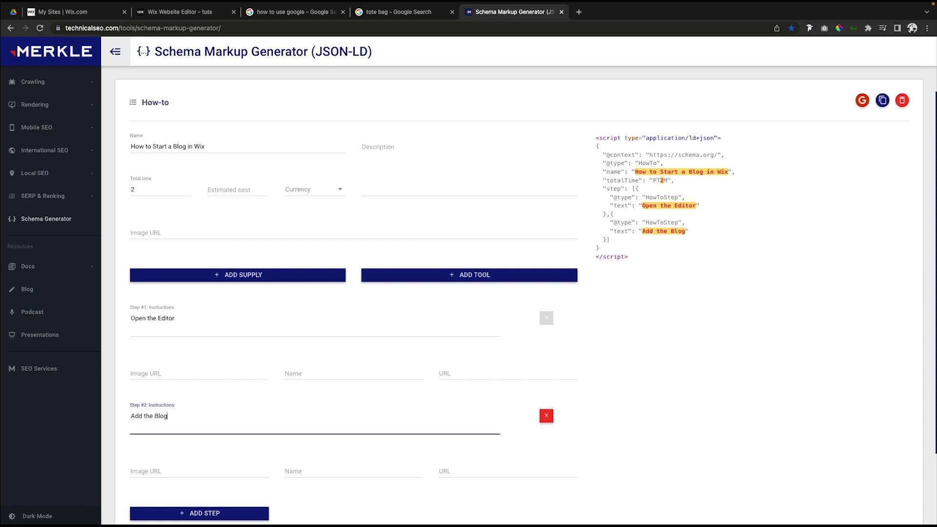
Add a third how-to step with the instructions "Create a Post" and review the generated JSON-LD script.
scroll(258, 447, "down", 3)
left_click(208, 417)
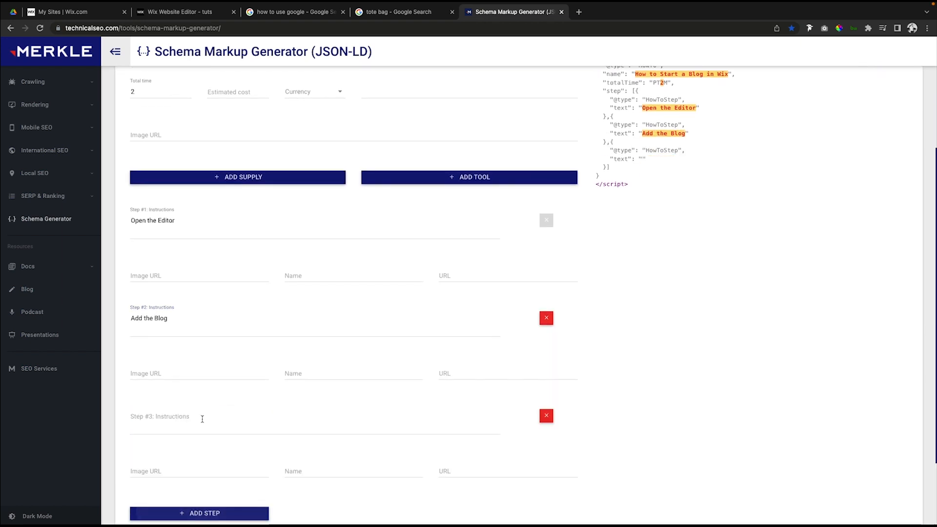
left_click(194, 422)
type("Creat")
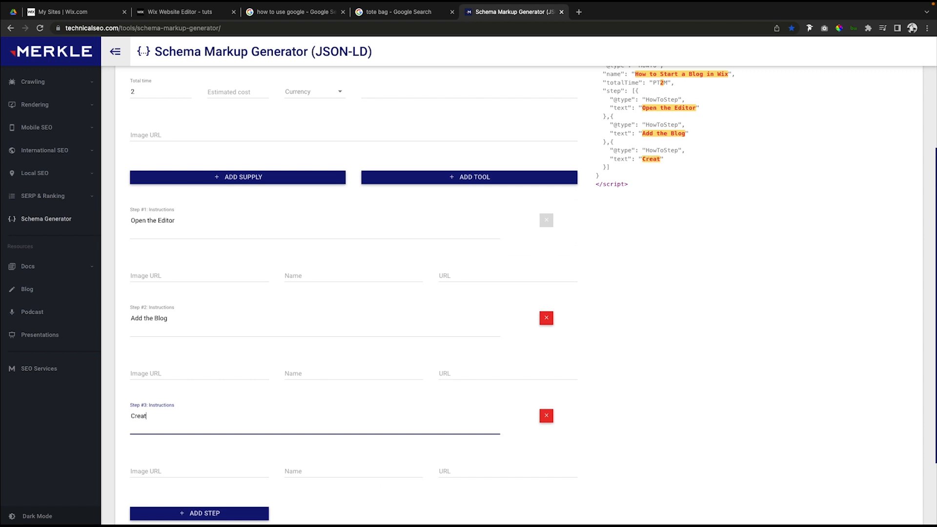
type("ee a Post")
left_click(693, 363)
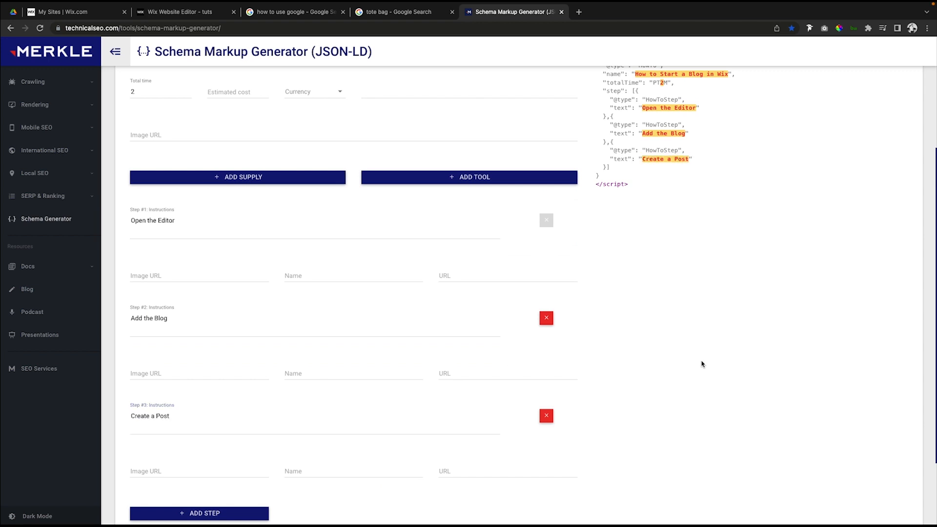
scroll(696, 363, "up", 3)
scroll(702, 364, "up", 2)
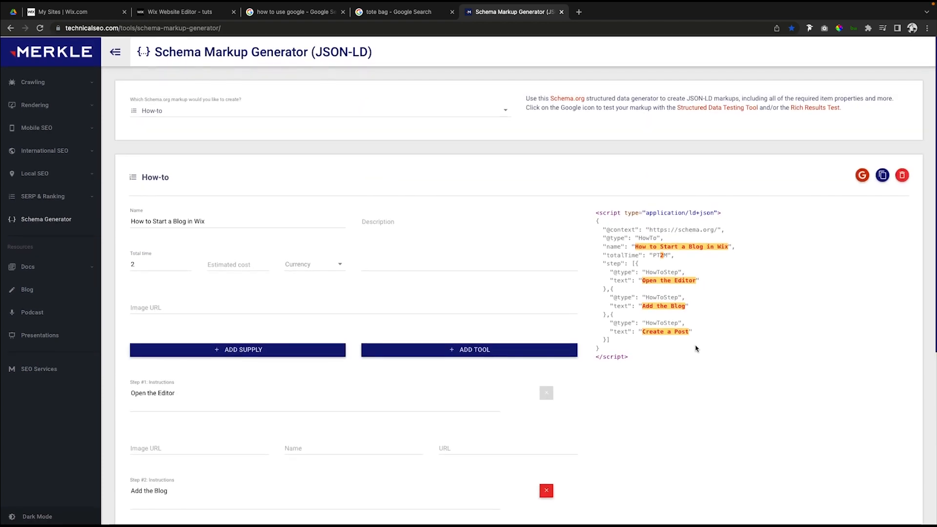
Run the generated how-to JSON-LD script through Google's Rich Results Test.
left_click_drag(596, 212, 693, 409)
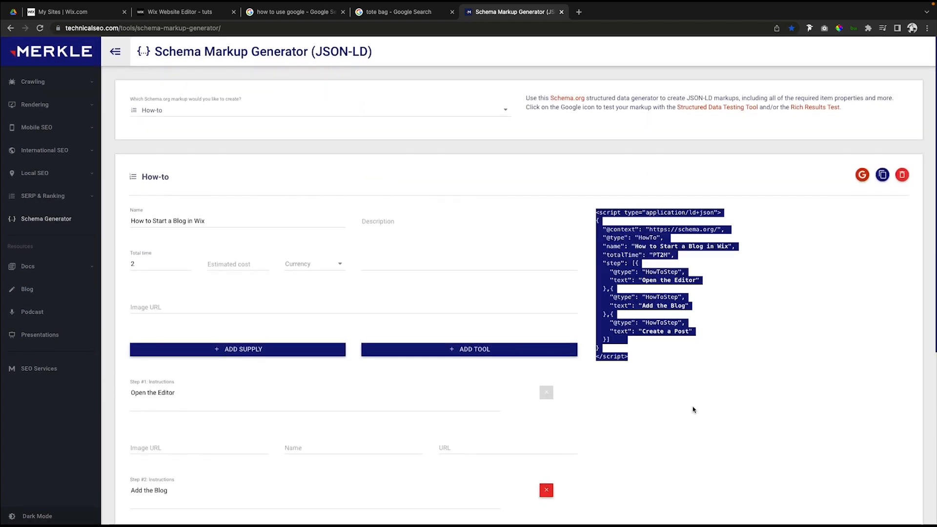
left_click(683, 385)
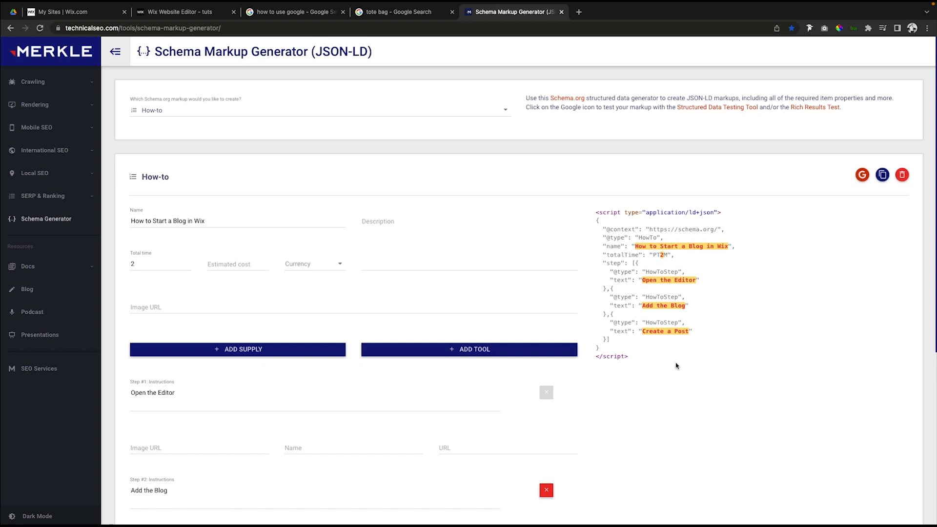
left_click(863, 176)
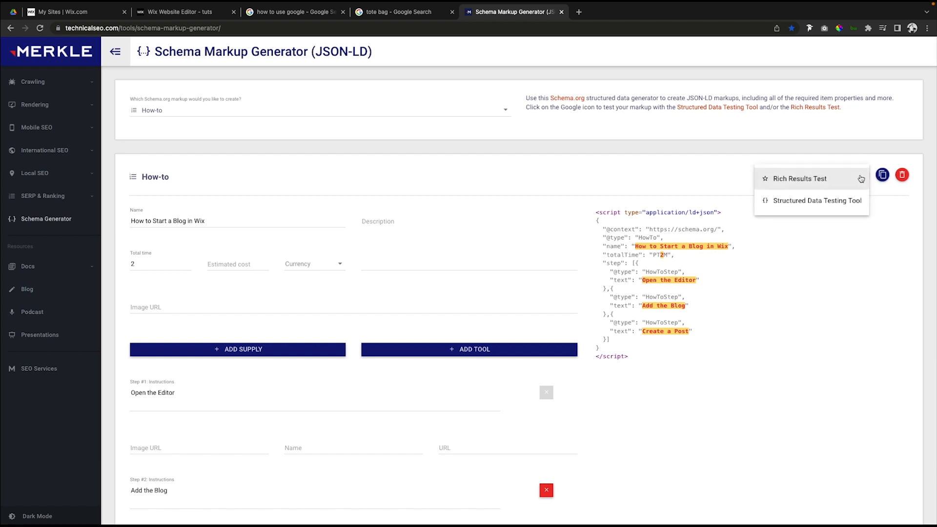
left_click(816, 182)
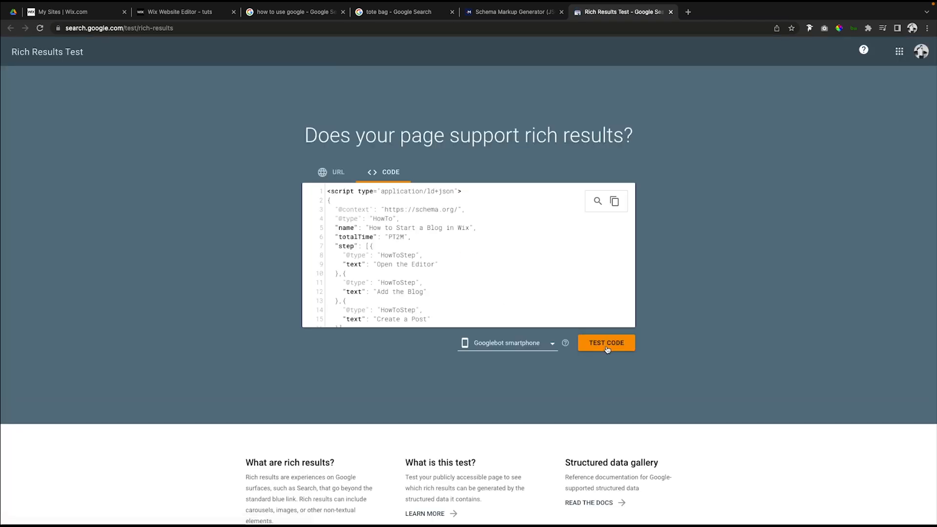
left_click(609, 346)
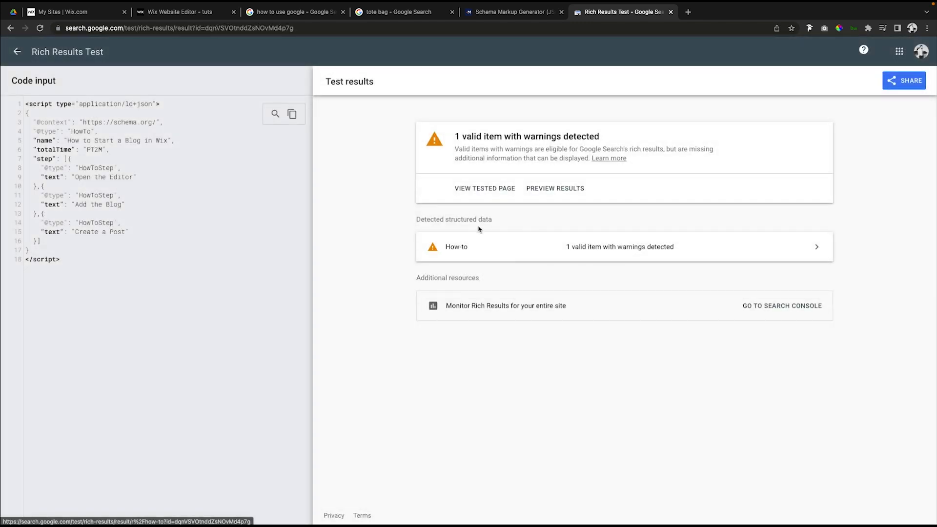
Examine the detected How-to item and its warnings in the Rich Results Test results.
left_click(604, 242)
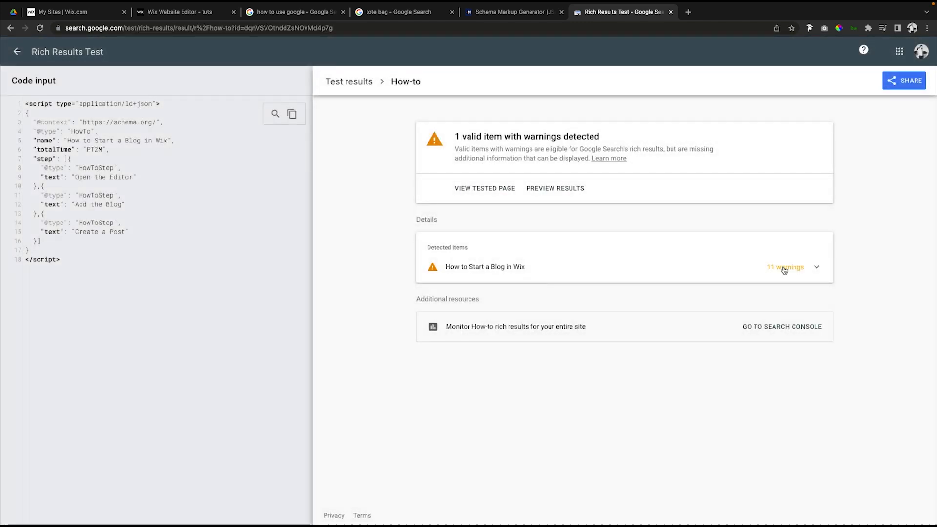
left_click(786, 268)
scroll(496, 330, "down", 5)
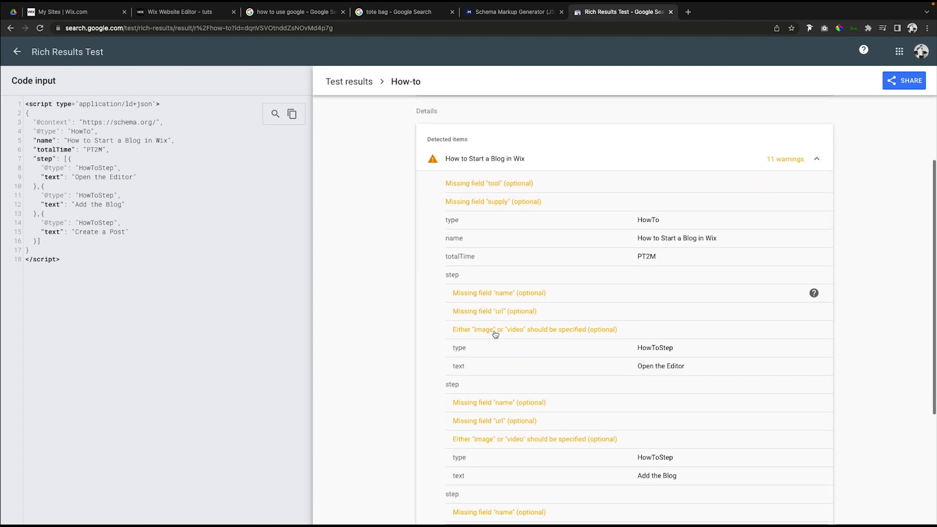
scroll(496, 323, "up", 6)
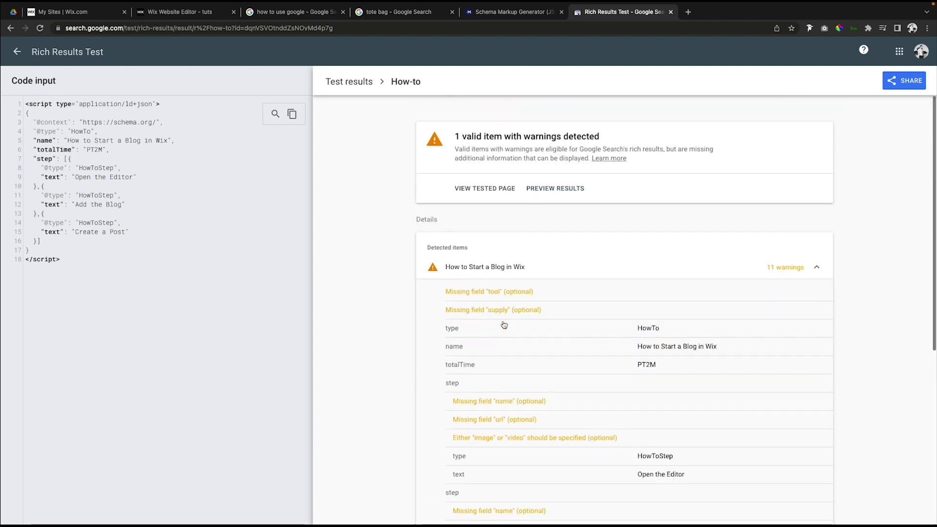
Copy the how-to JSON-LD from the generator and start a new structured data markup in the Wix blog post's advanced SEO settings.
left_click(497, 14)
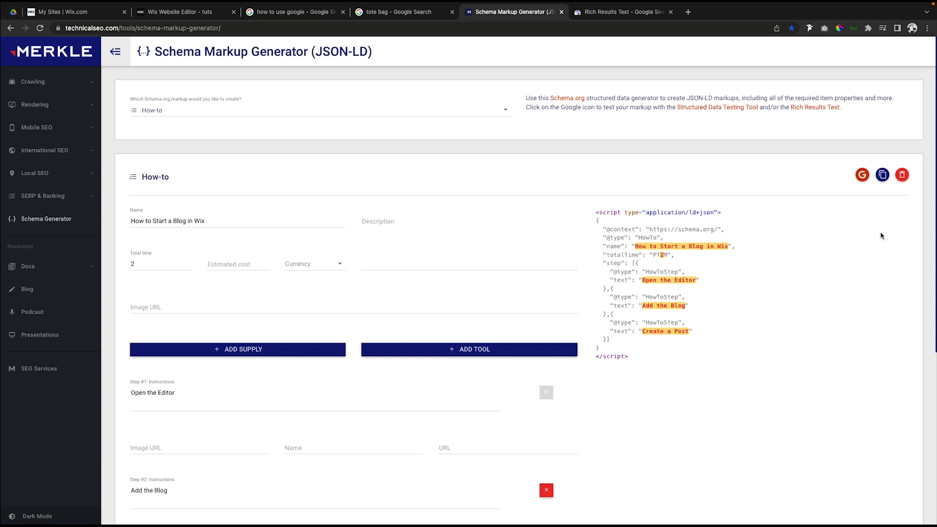
left_click(884, 176)
left_click(160, 12)
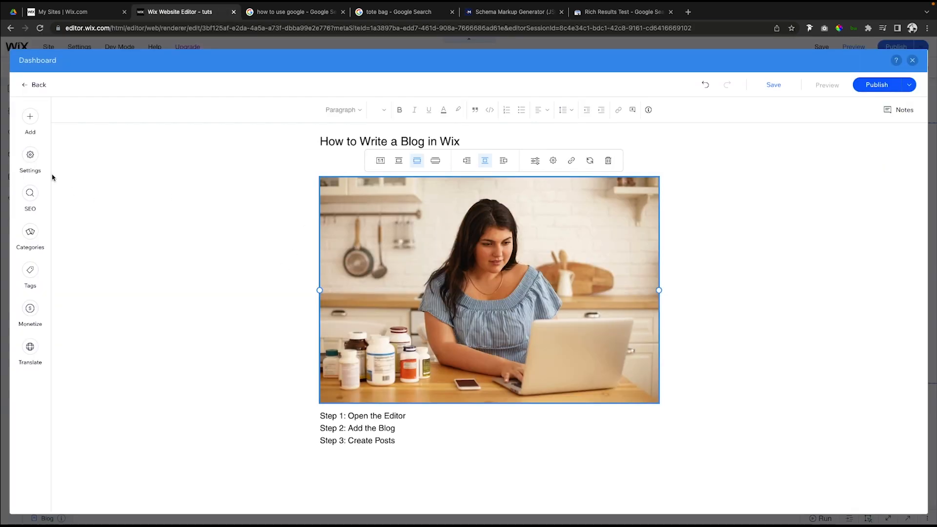
left_click(31, 207)
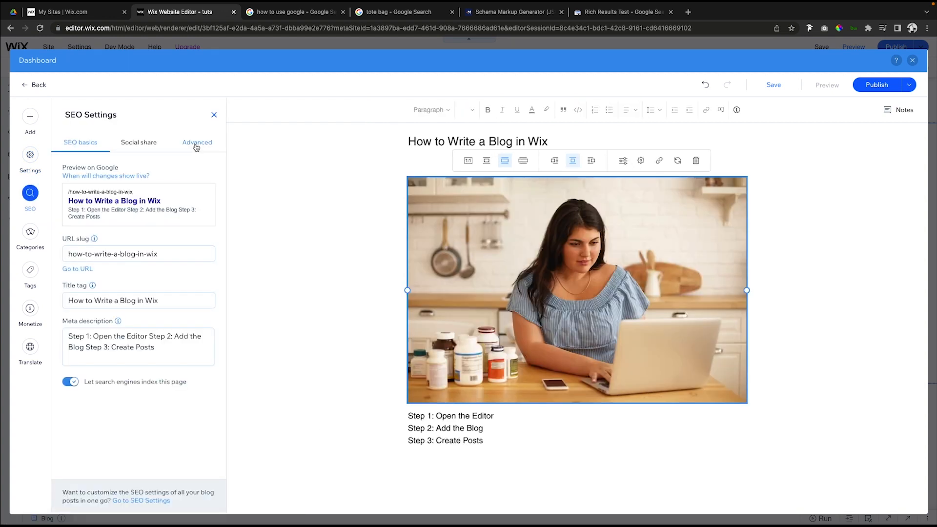
left_click(199, 146)
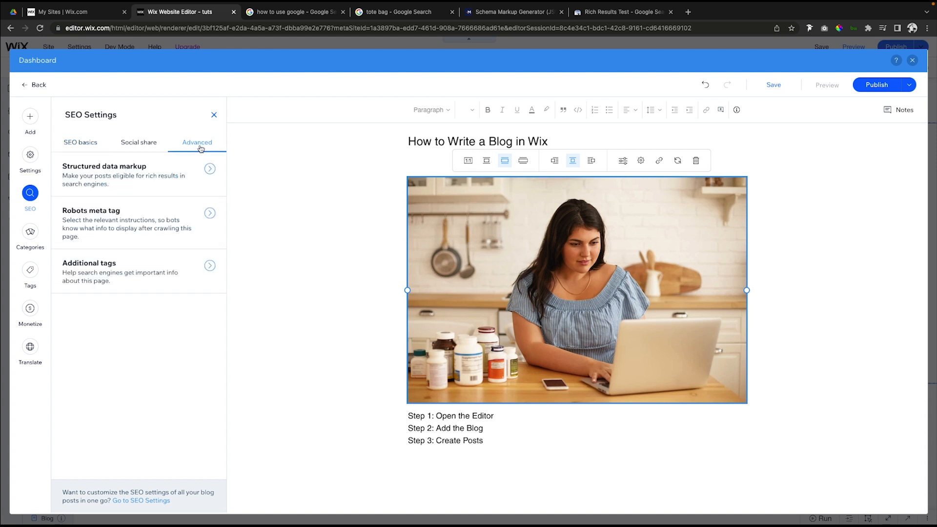
left_click(209, 169)
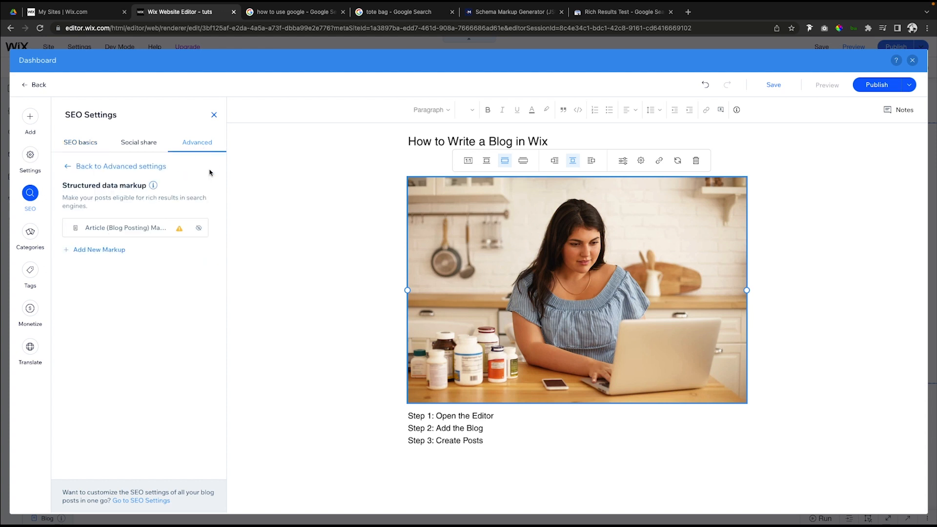
left_click(93, 250)
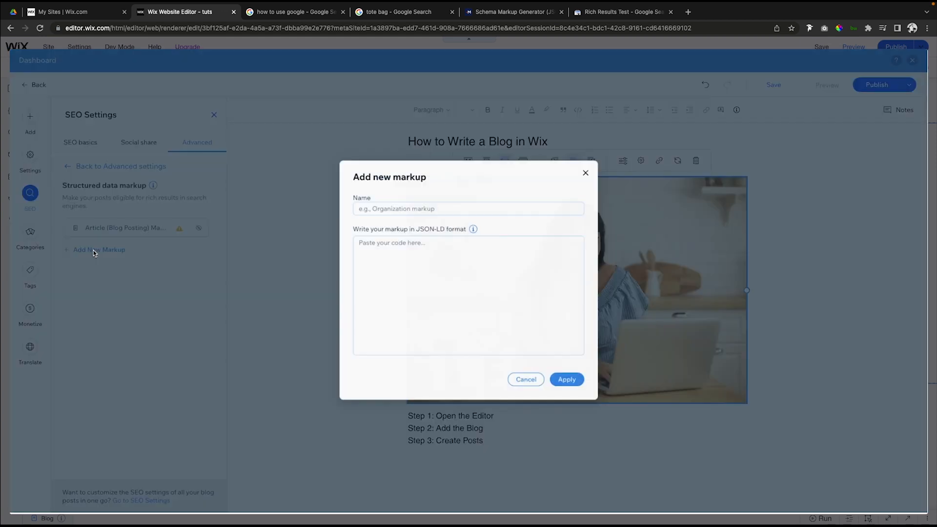
Paste the JSON-LD script into the new markup, name it "Write Blog", apply it and publish the blog post.
left_click(447, 262)
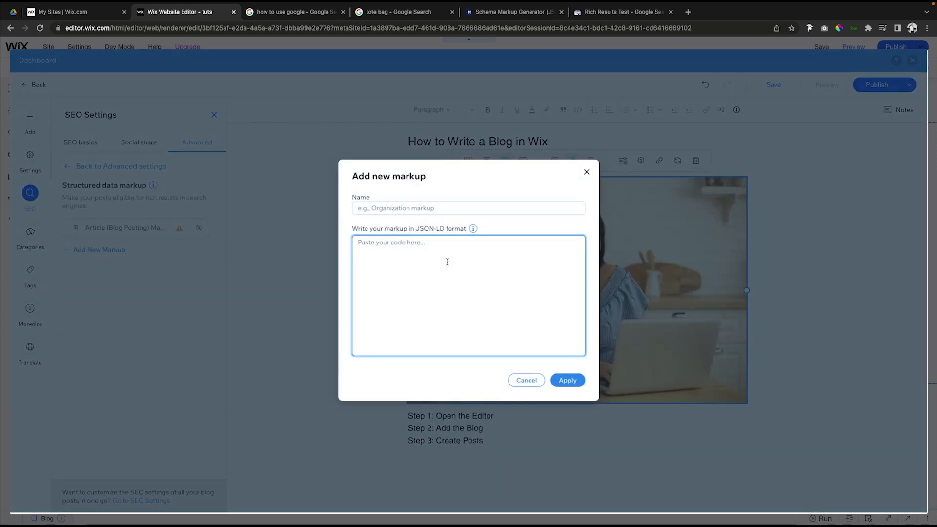
key("ctrl+v")
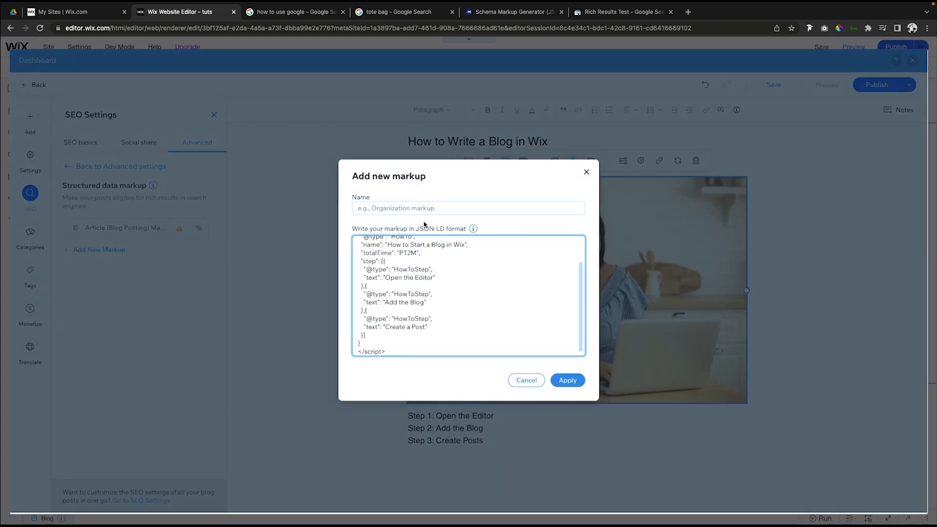
left_click(568, 381)
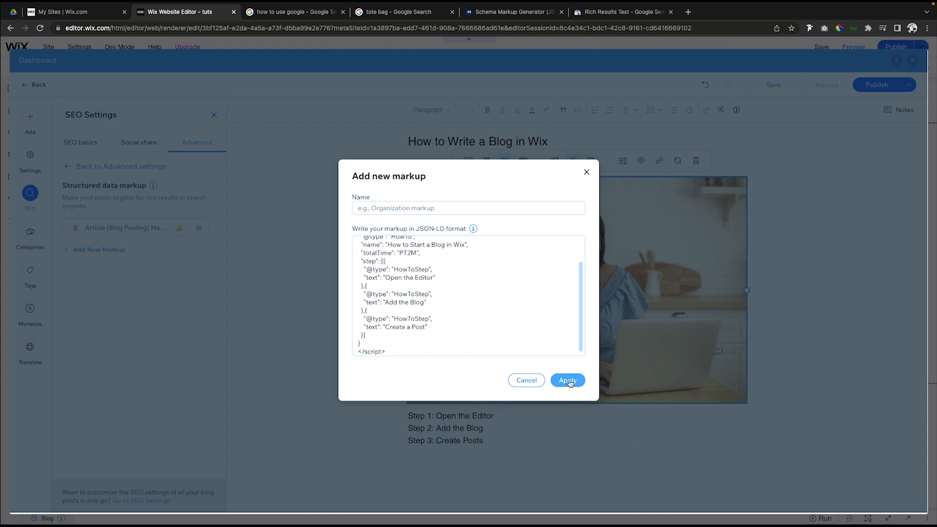
left_click(412, 208)
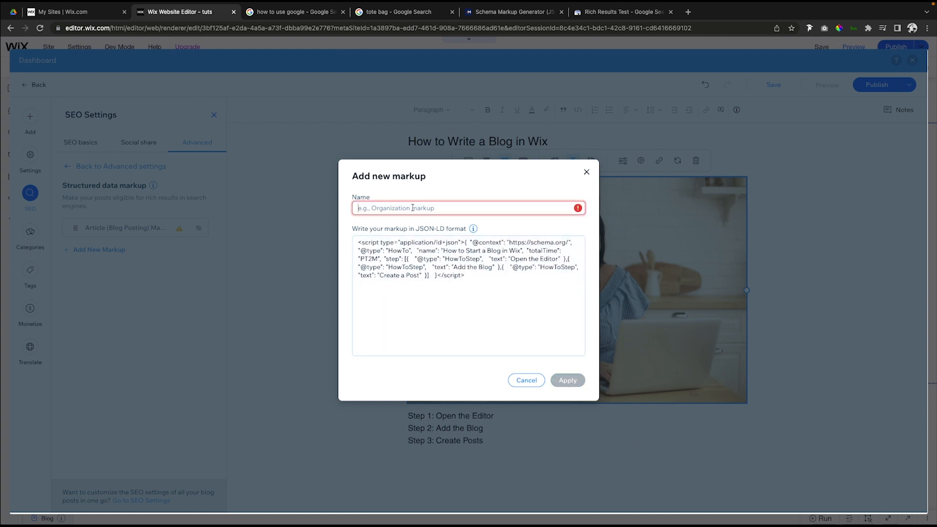
type("Write Blog")
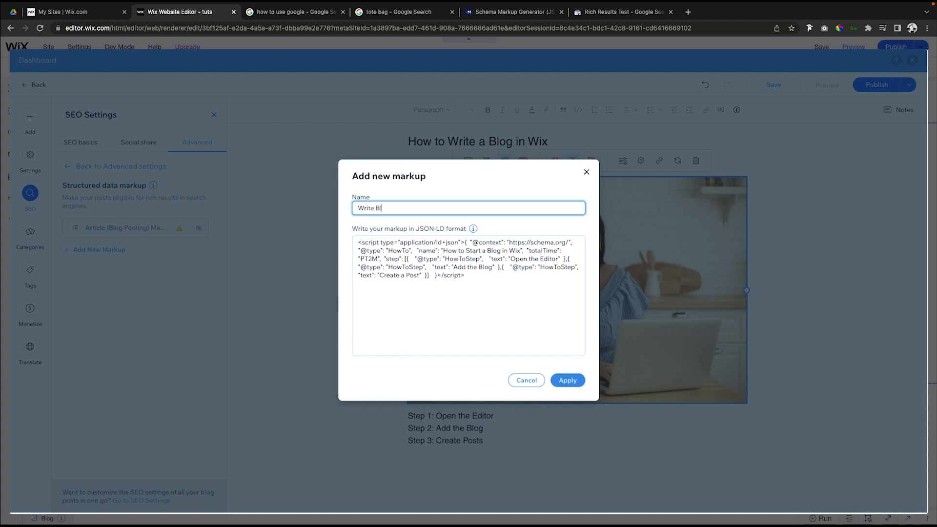
left_click(568, 380)
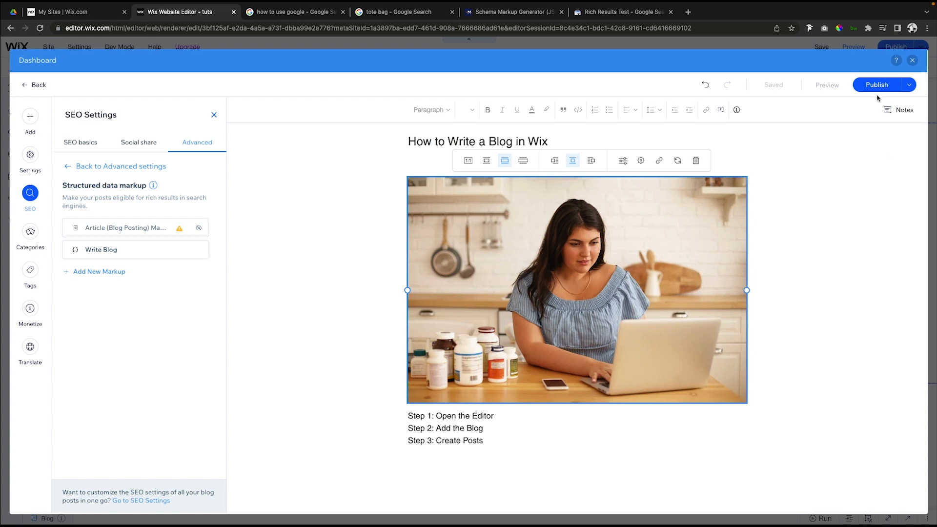
left_click(877, 86)
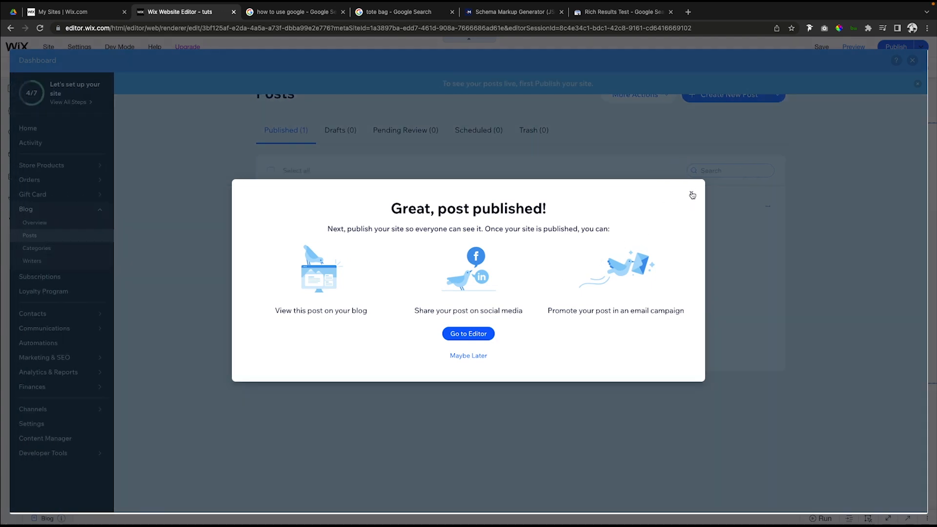
left_click(691, 193)
Examine the "How do you properly use Google?" answer and its listed steps in the "how to use google" search results.
left_click(300, 15)
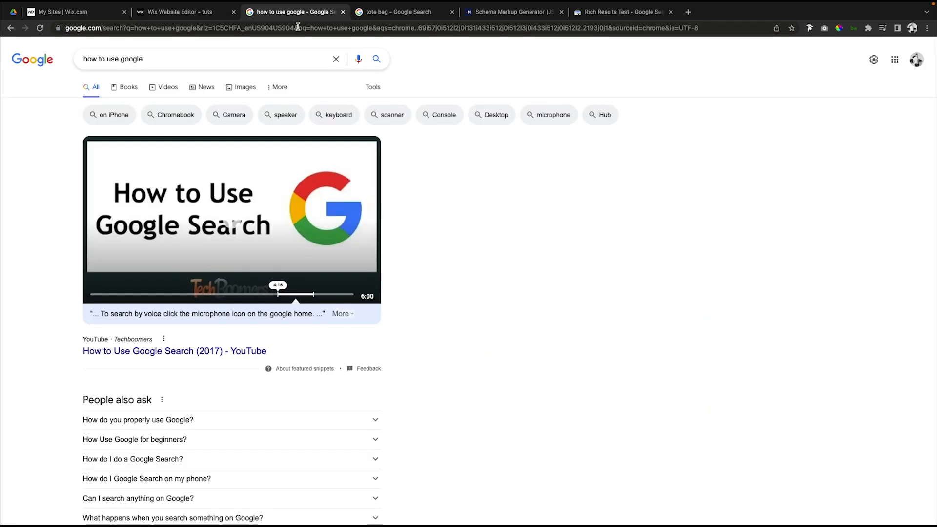
scroll(279, 356, "down", 3)
left_click(180, 262)
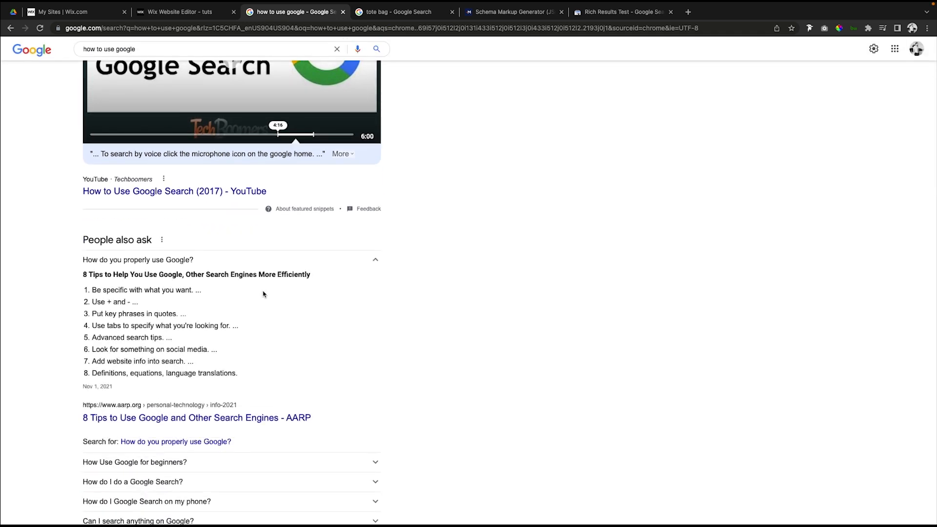
scroll(262, 296, "down", 1)
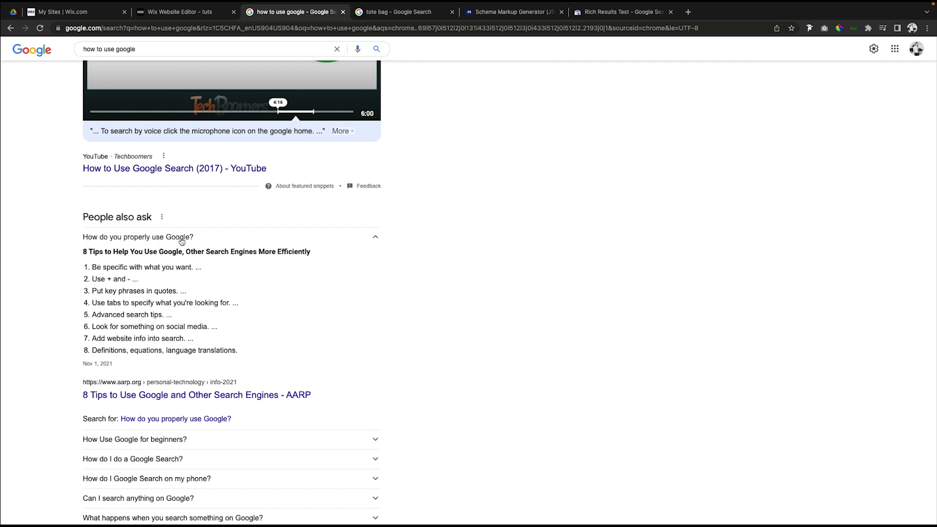
left_click_drag(94, 267, 181, 294)
scroll(355, 306, "up", 4)
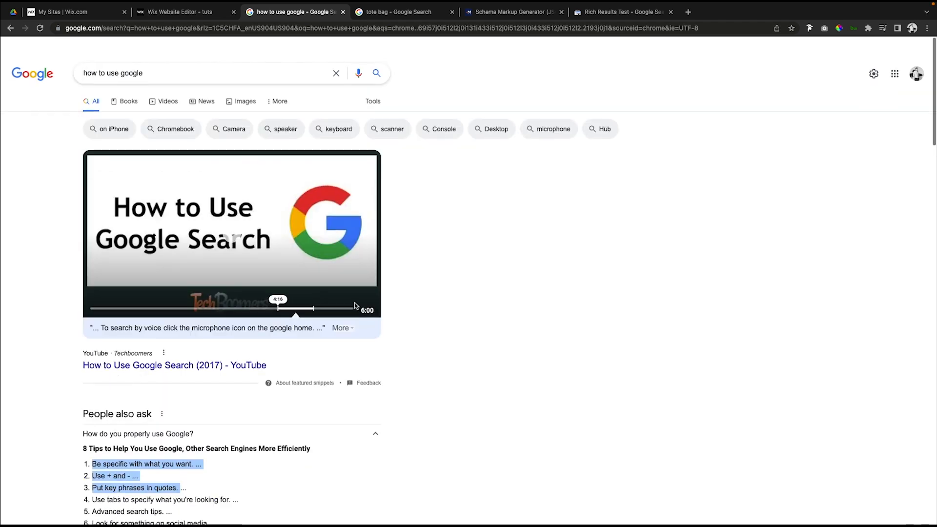
Clear all how-to entries in the Schema Markup Generator and switch the markup type to Product.
left_click(513, 14)
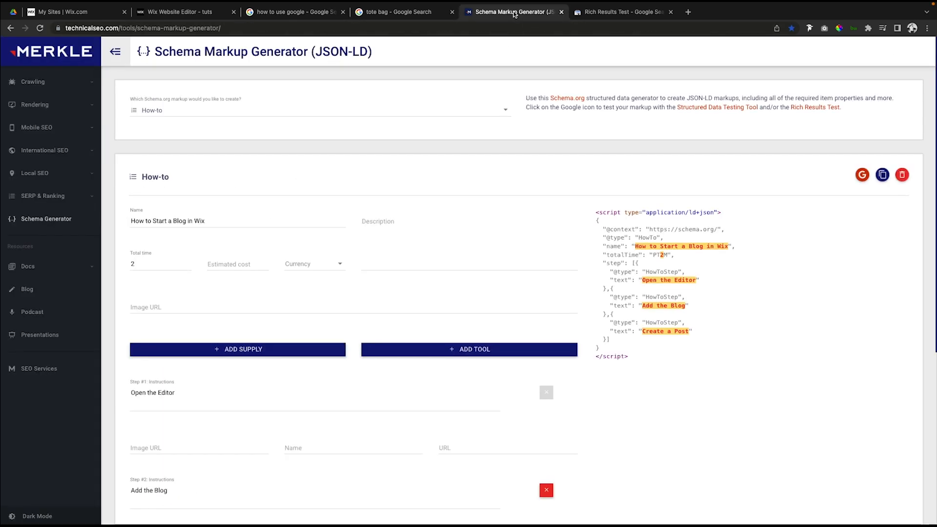
left_click(902, 175)
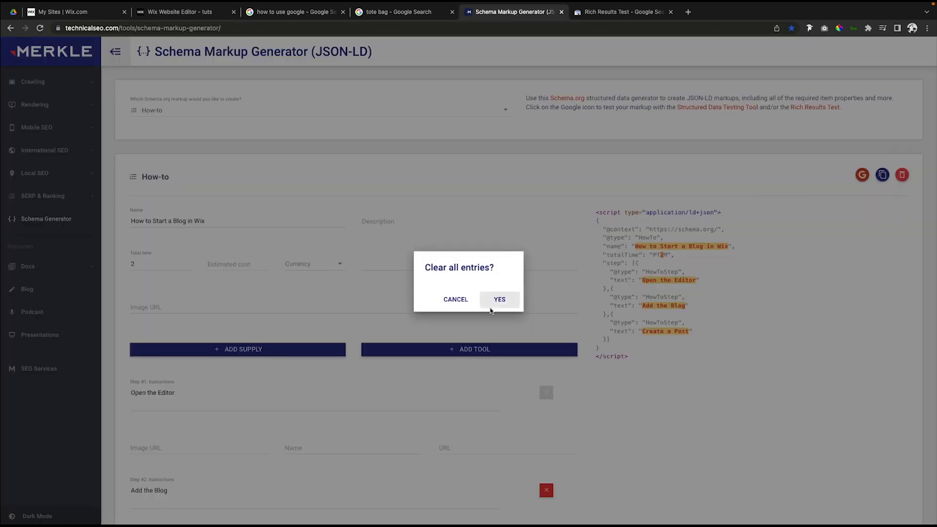
left_click(503, 300)
left_click(195, 111)
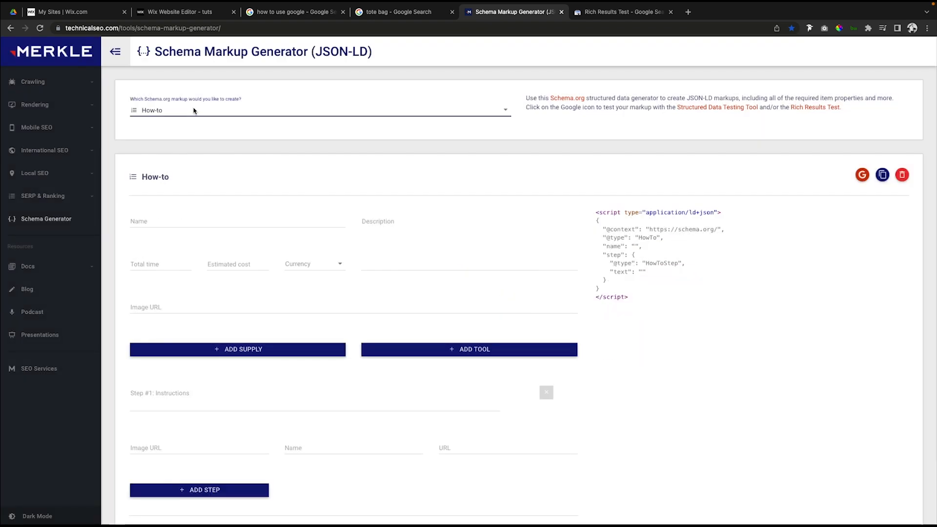
scroll(189, 158, "down", 3)
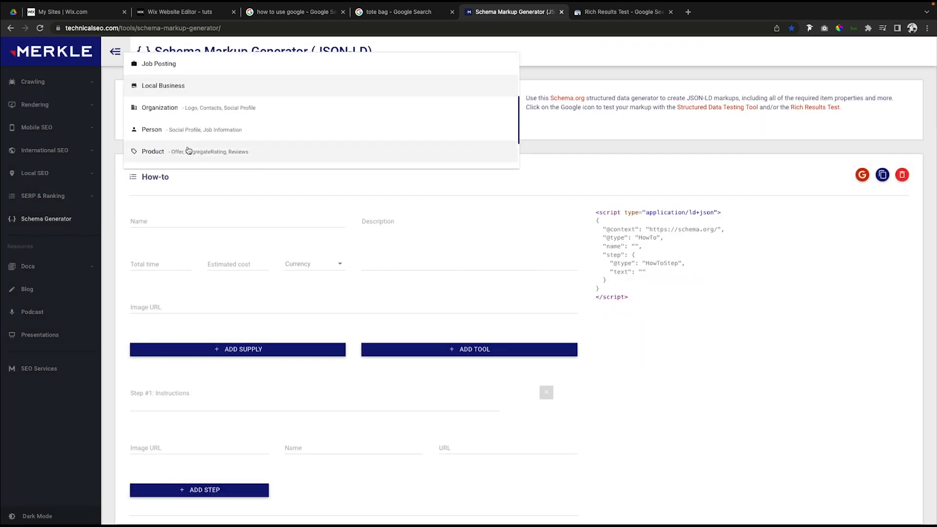
left_click(157, 104)
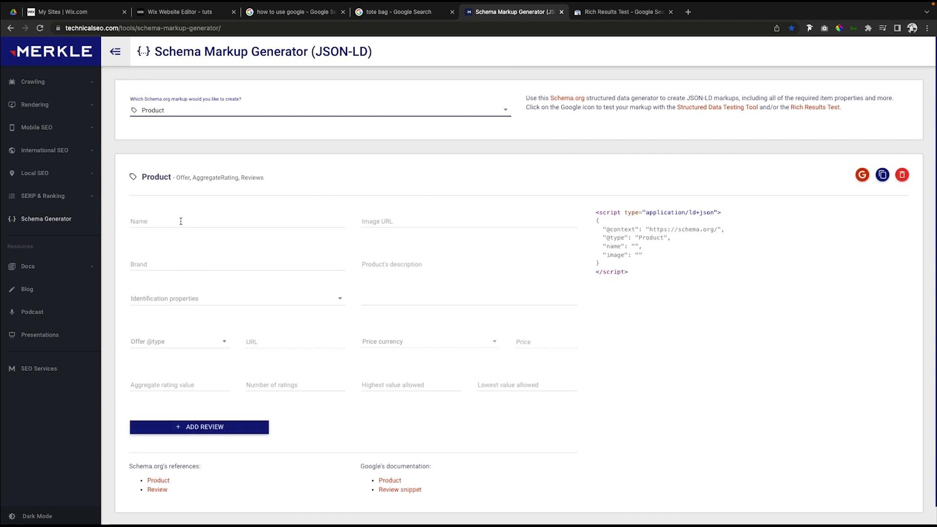
Add sku as the product's identification property and activate its empty sku field.
scroll(198, 260, "down", 1)
left_click(190, 279)
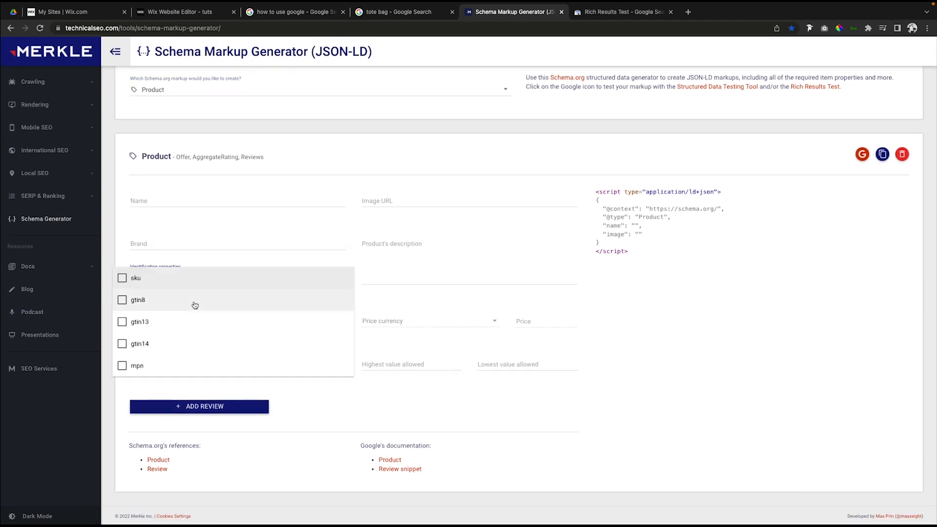
left_click(135, 282)
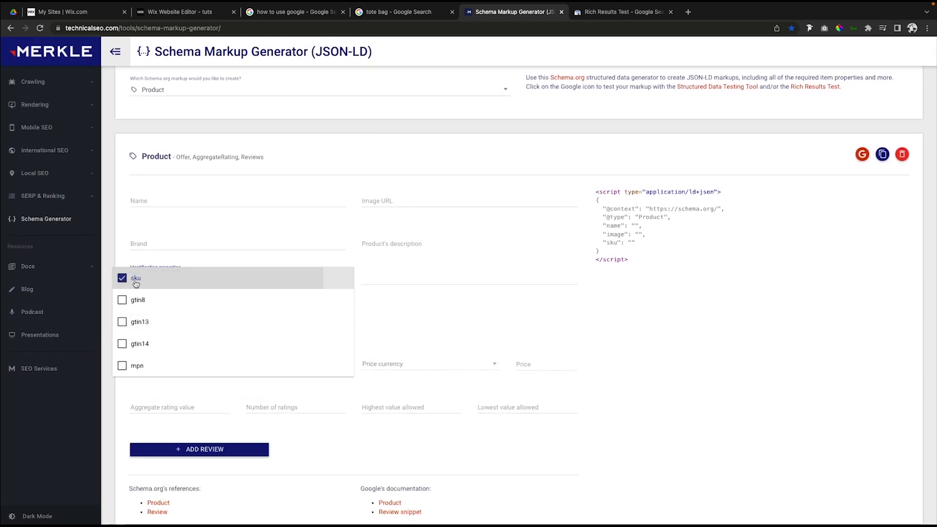
left_click(412, 320)
left_click(386, 273)
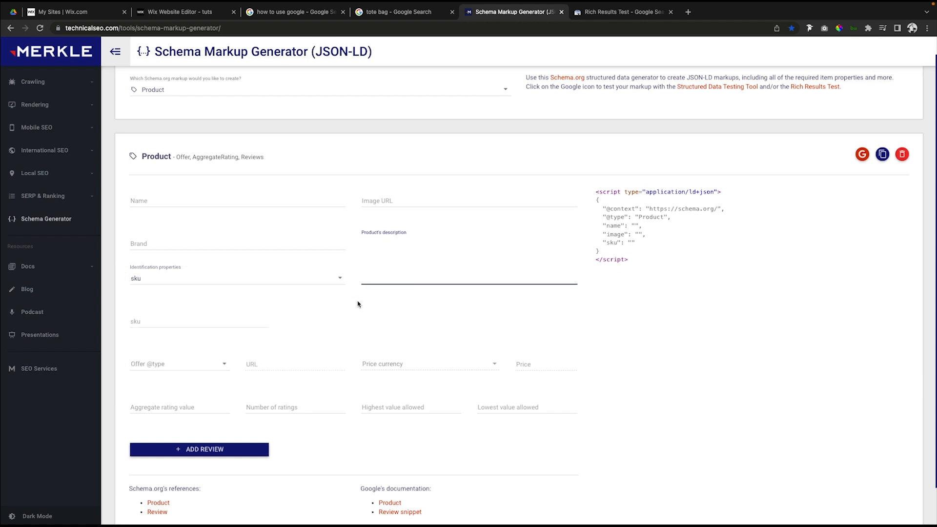
left_click(154, 318)
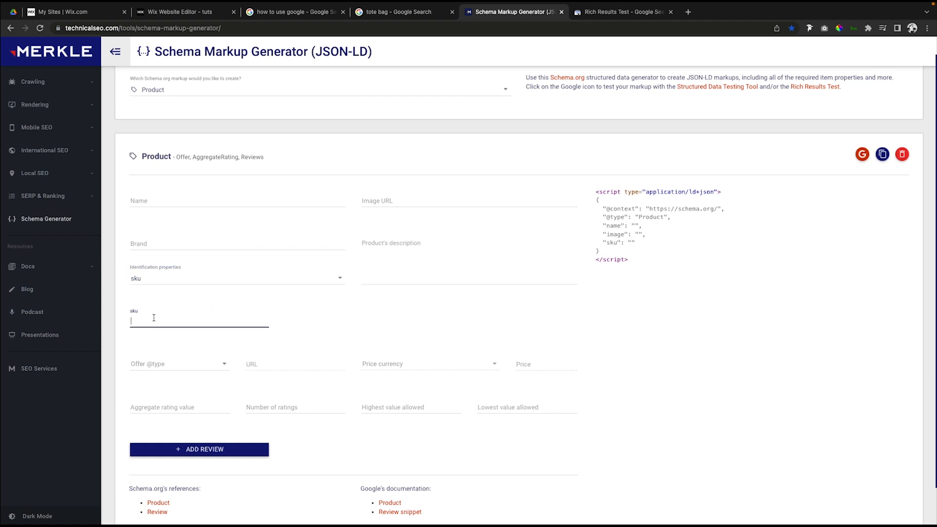
Copy the Product JSON-LD script and open the Shoes product from the Wix store's product list.
left_click(425, 259)
scroll(420, 260, "down", 2)
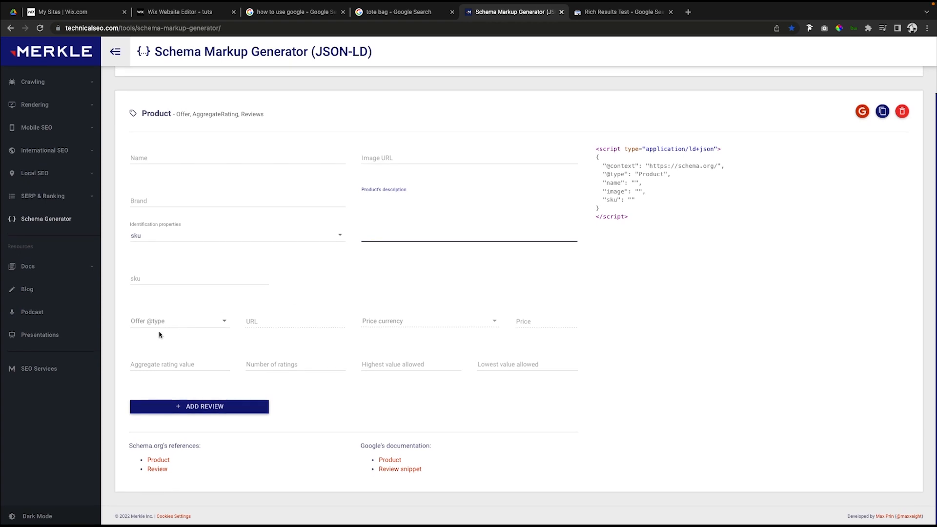
left_click(884, 112)
left_click(199, 12)
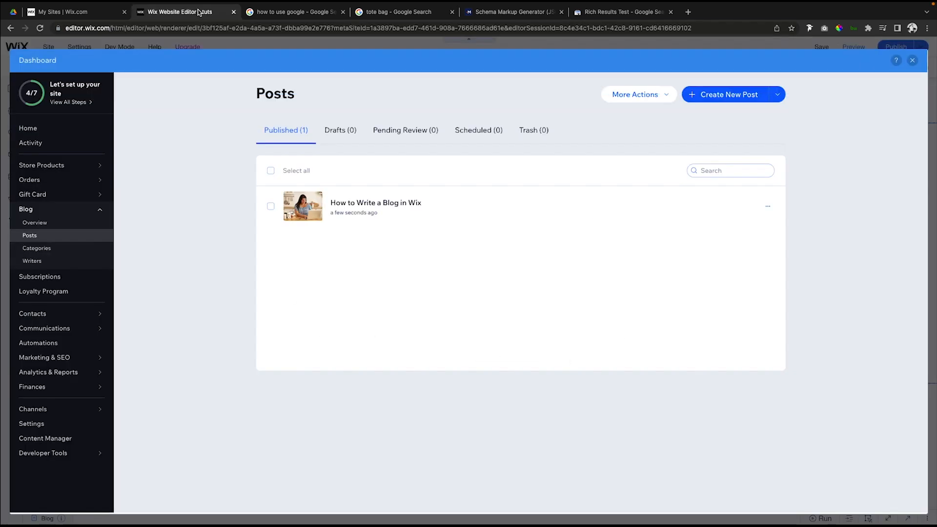
left_click(53, 169)
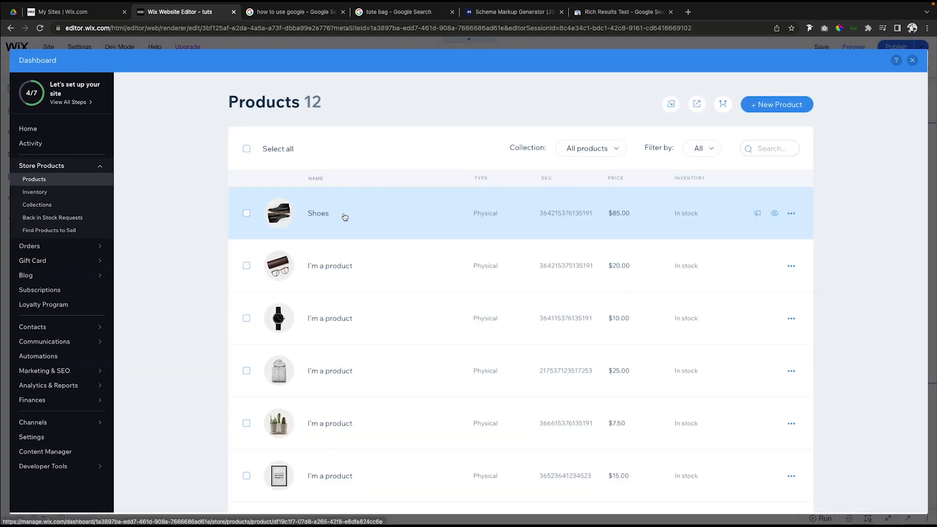
left_click(346, 217)
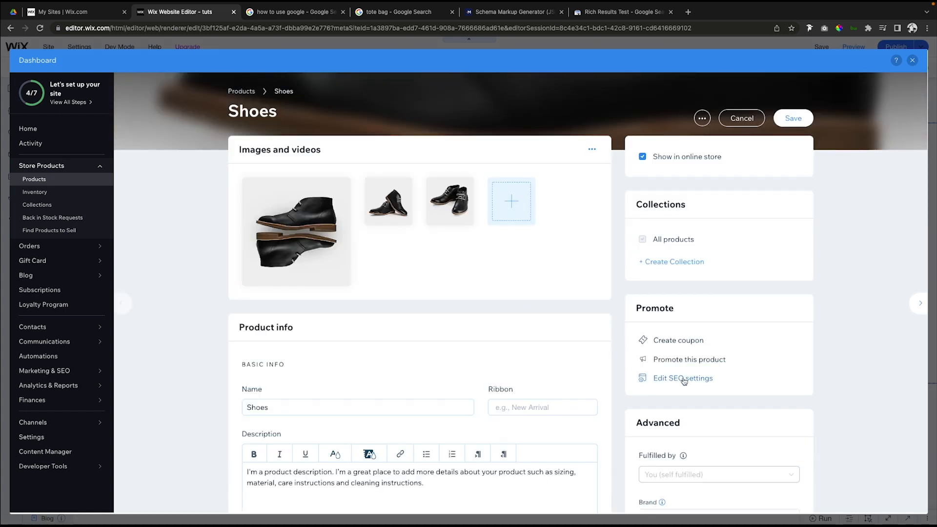
Start a new structured data markup in the Shoes product's advanced SEO settings.
left_click(676, 379)
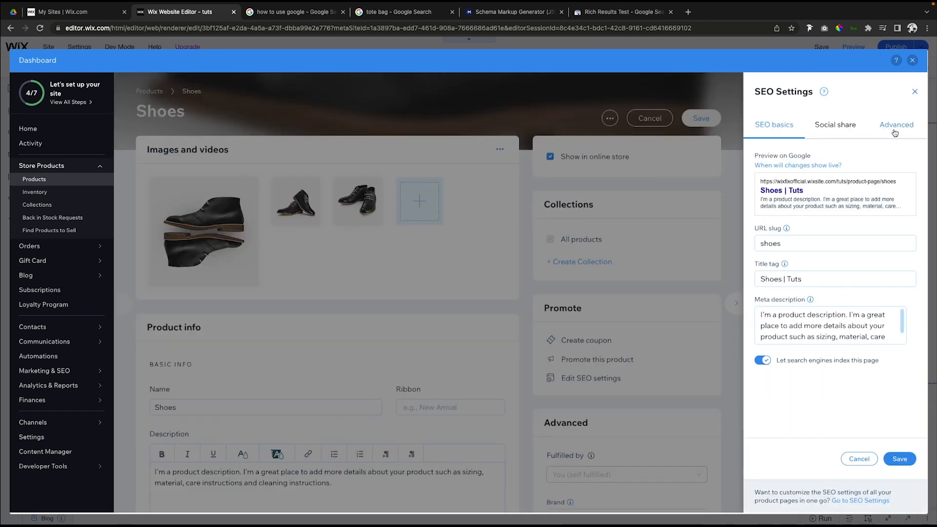
left_click(897, 130)
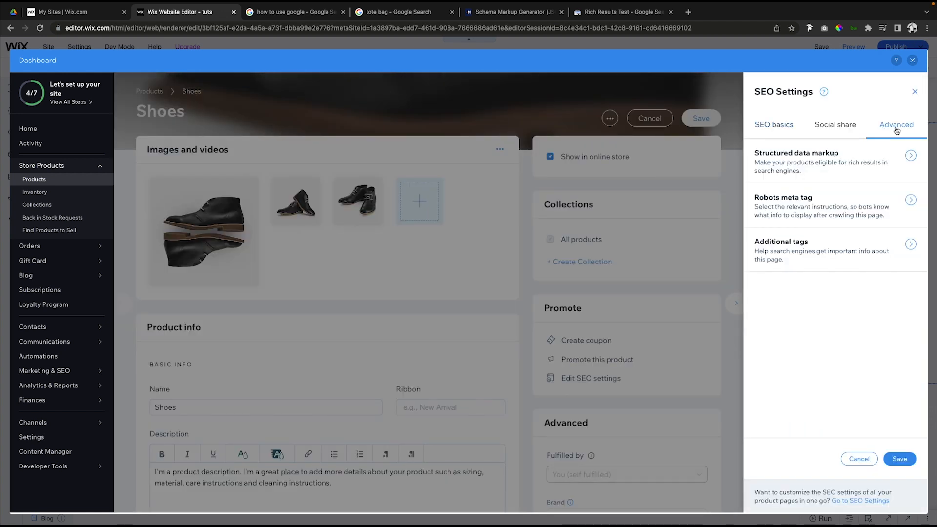
left_click(911, 157)
left_click(791, 238)
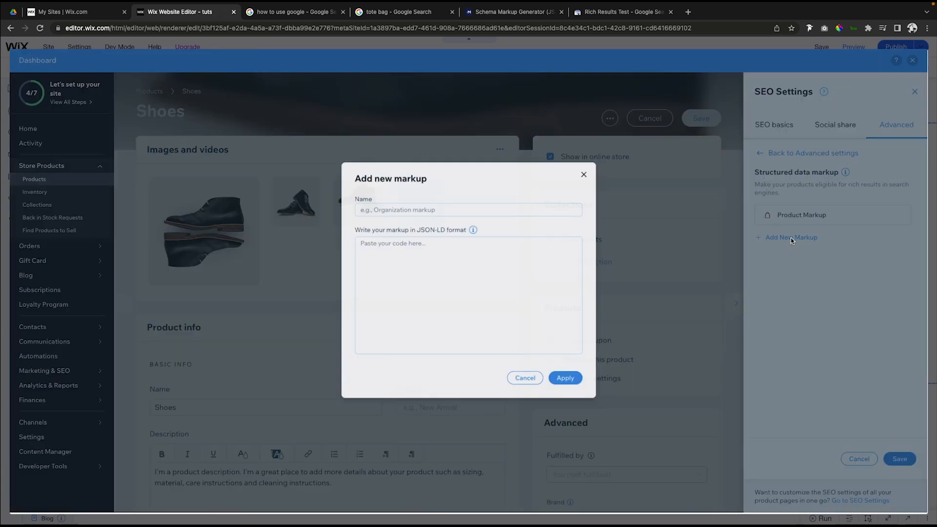
Paste the copied JSON-LD script into the new markup, name it "Shoes", apply it and close the SEO settings.
left_click(401, 249)
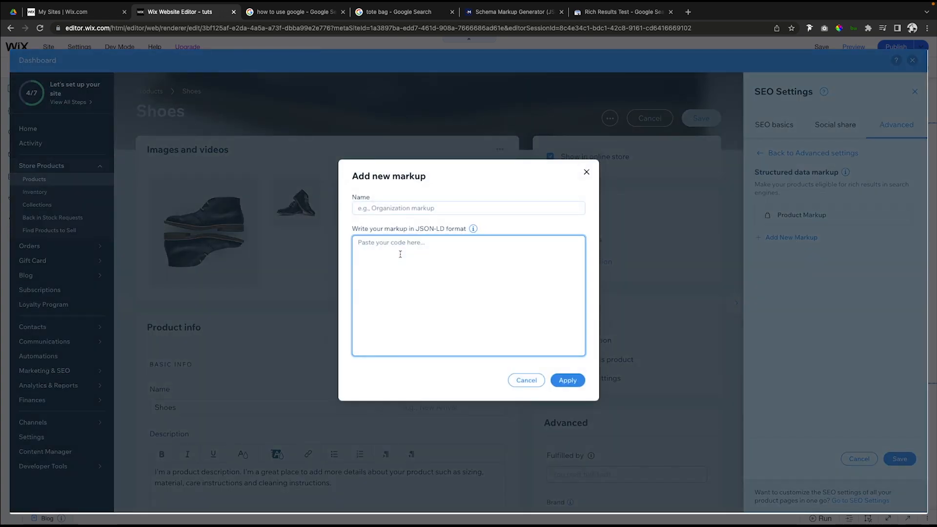
key("ctrl+v")
left_click(383, 210)
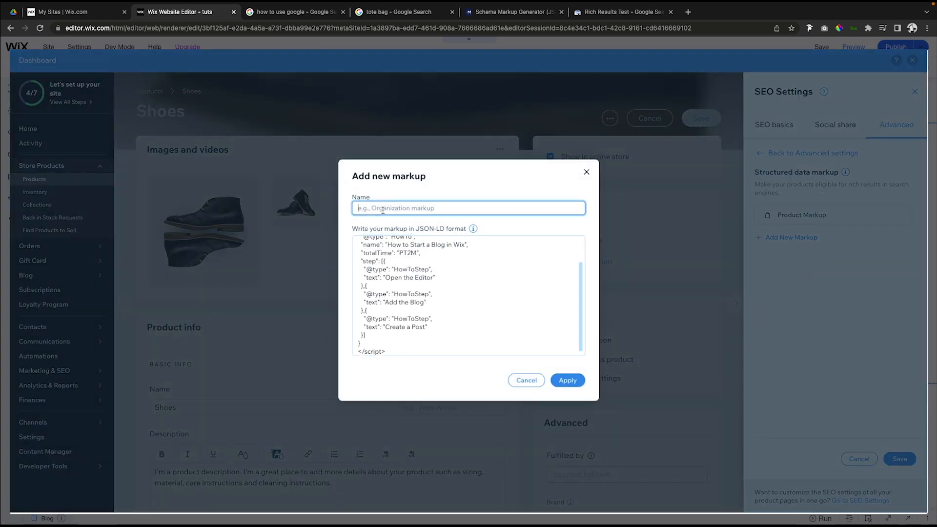
type("Shoes")
left_click(568, 380)
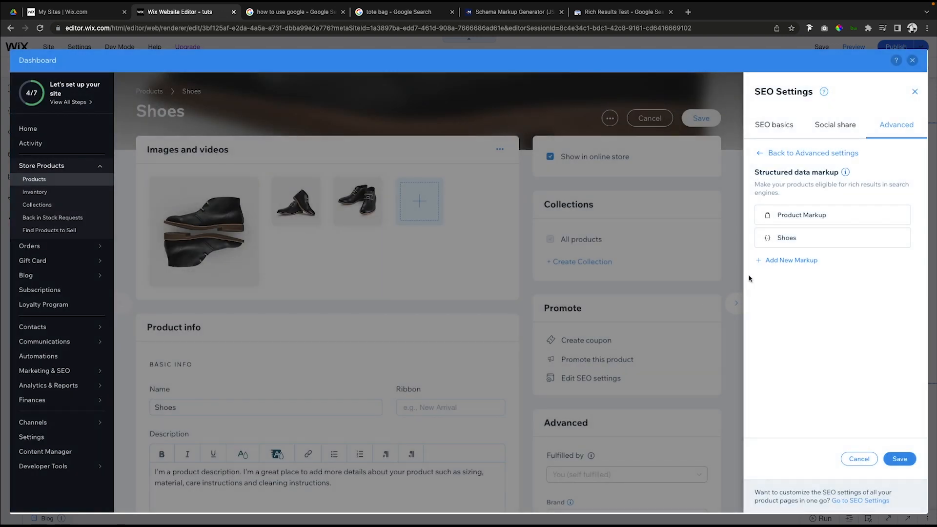
double_click(778, 242)
left_click(320, 220)
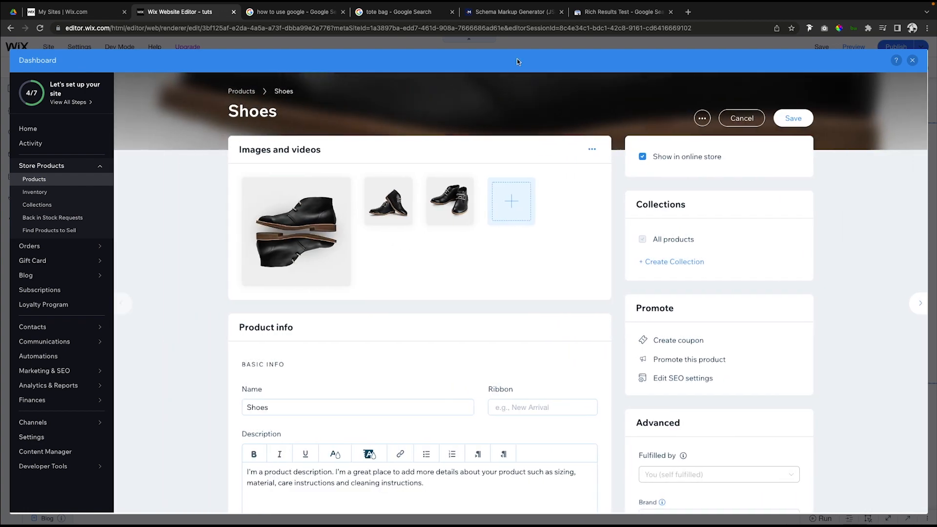
Examine the shopping ads and popular products in the "tote bag" Google search results.
left_click(390, 12)
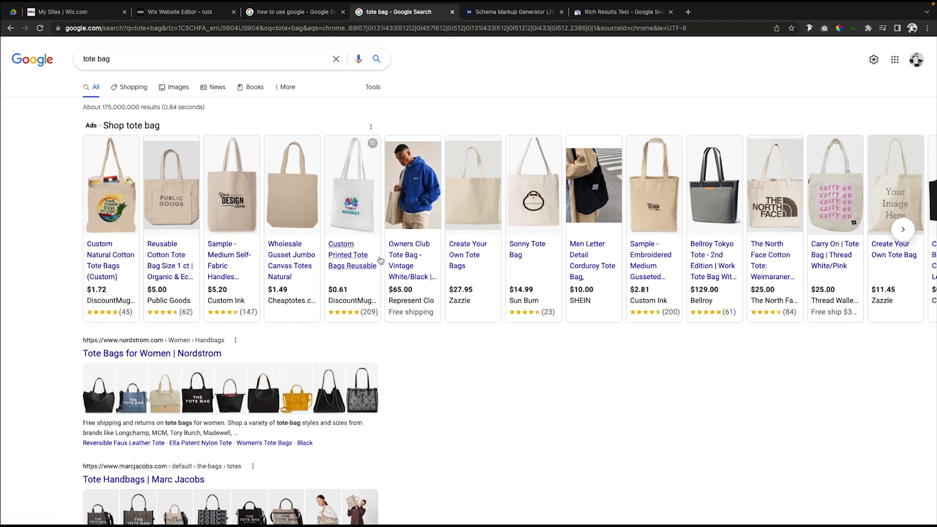
left_click(902, 231)
scroll(485, 295, "down", 10)
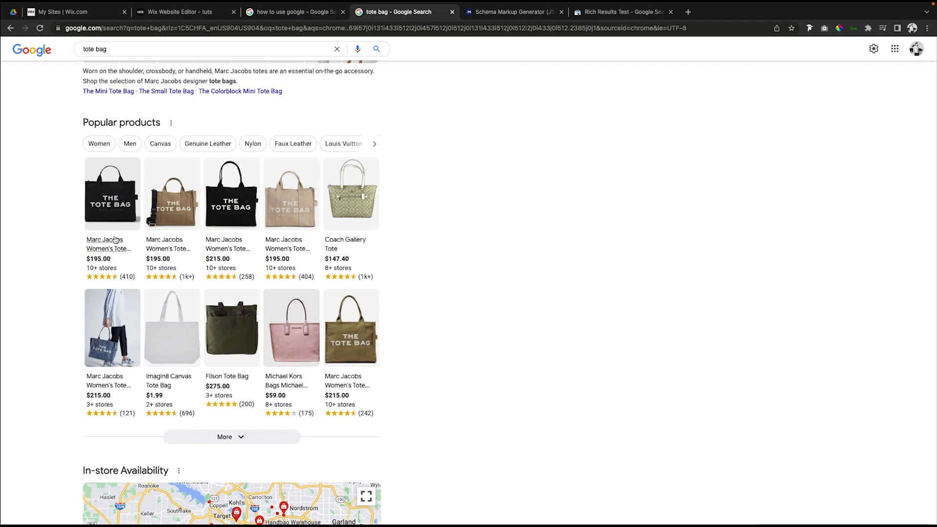
scroll(500, 245, "up", 10)
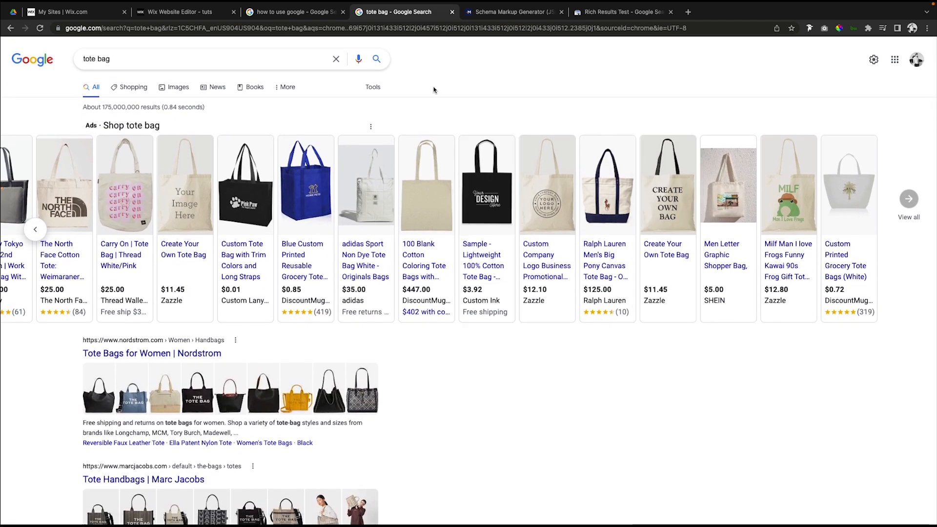
Change the markup type in the Schema Markup Generator to Organization.
scroll(318, 142, "down", 3)
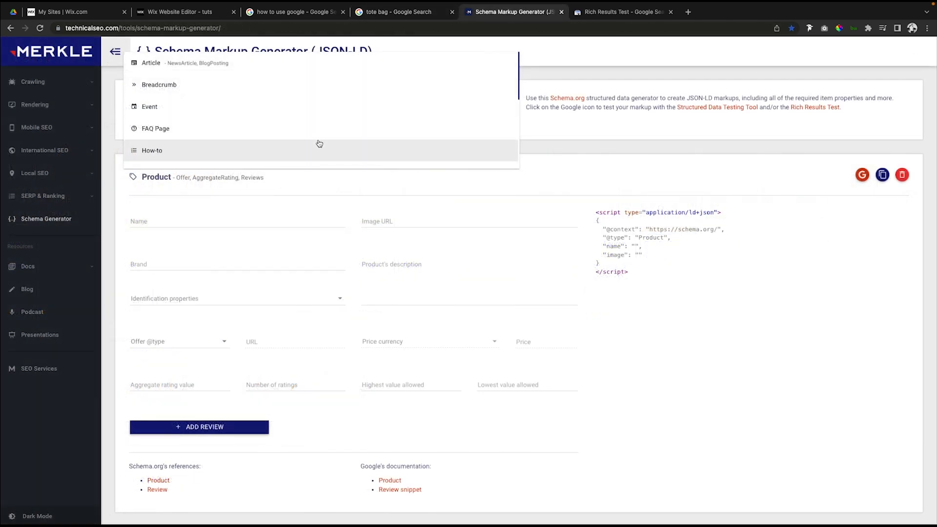
scroll(320, 143, "down", 2)
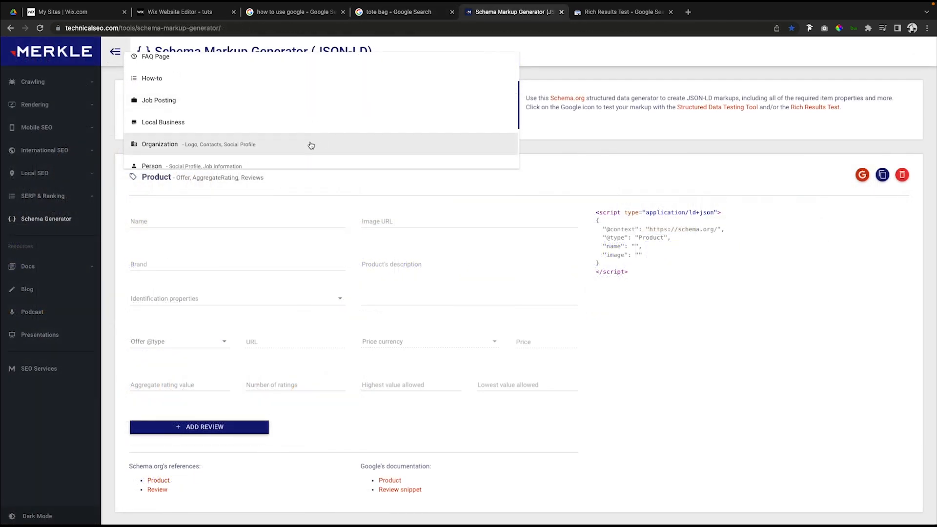
left_click(290, 145)
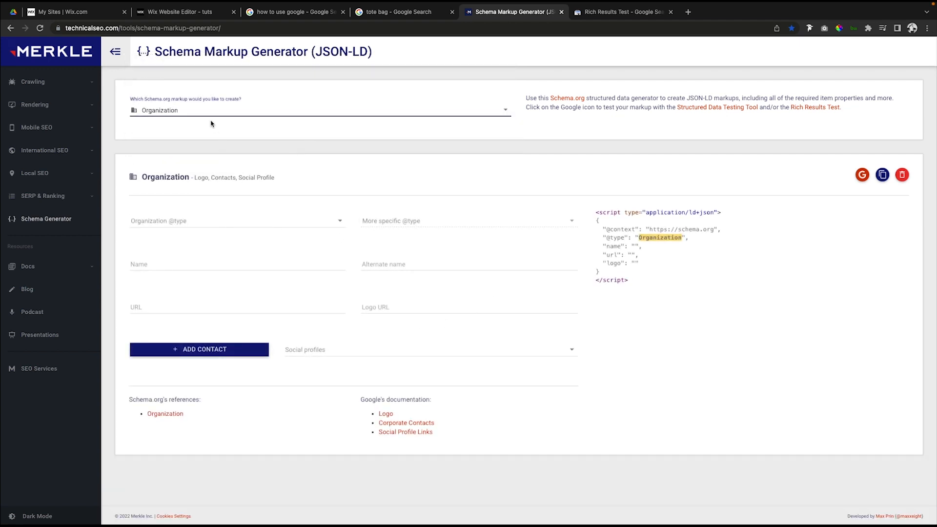
Set the generator's markup type to Website and copy the resulting JSON-LD script.
left_click(196, 110)
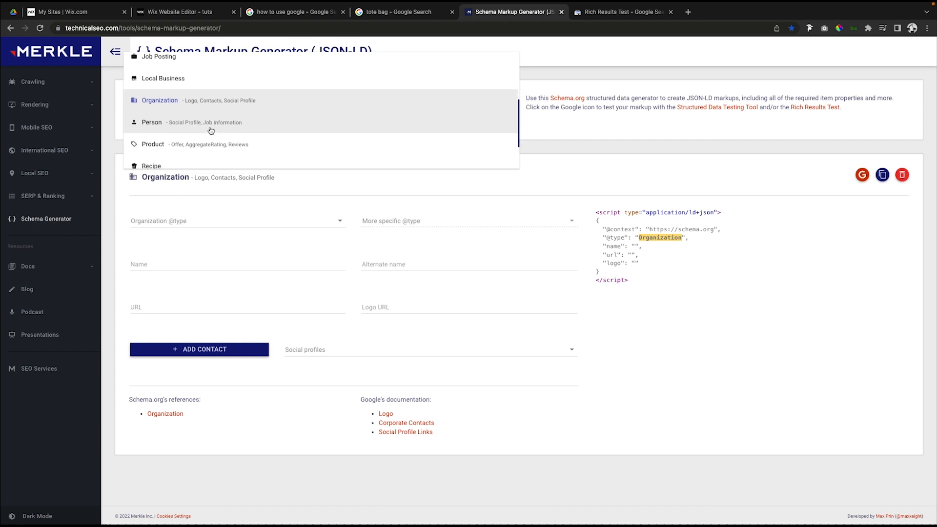
scroll(186, 128, "down", 2)
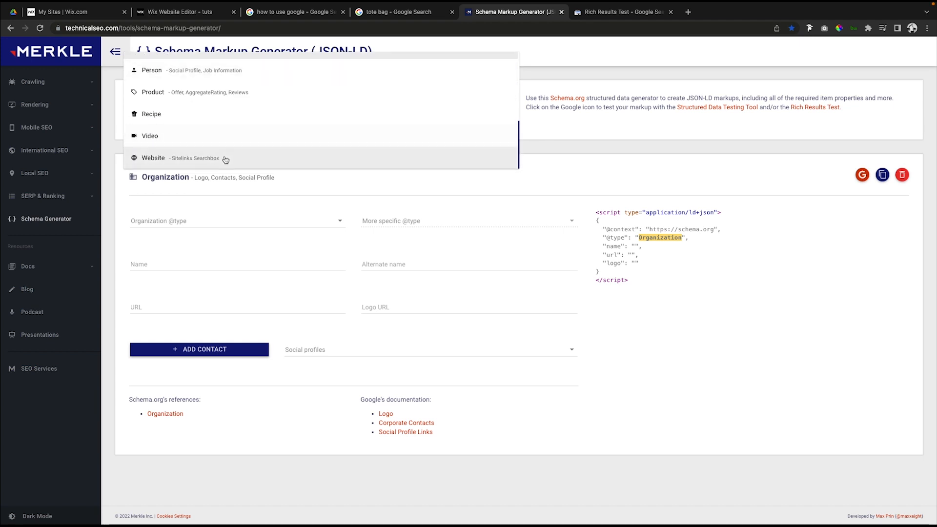
left_click(174, 161)
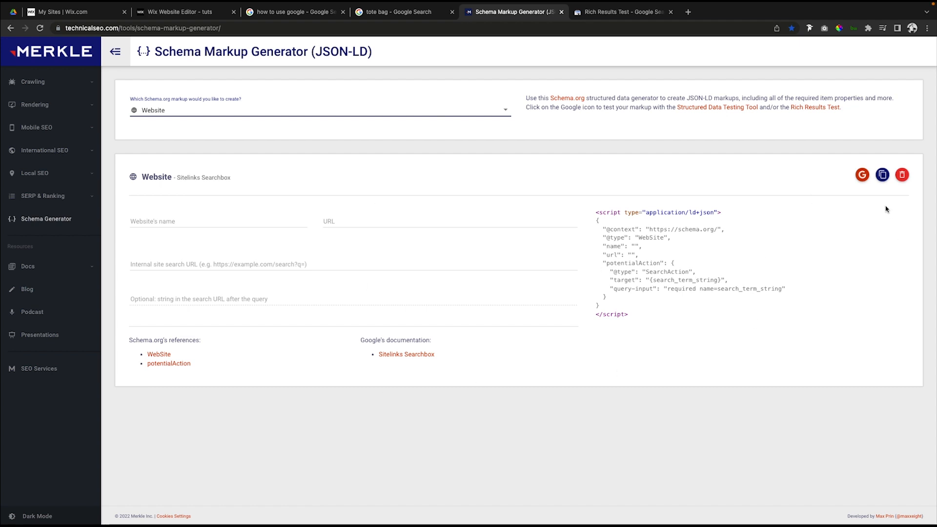
left_click(882, 174)
In the Wix editor, start a new structured data markup in the TUT Page's advanced SEO settings.
left_click(186, 12)
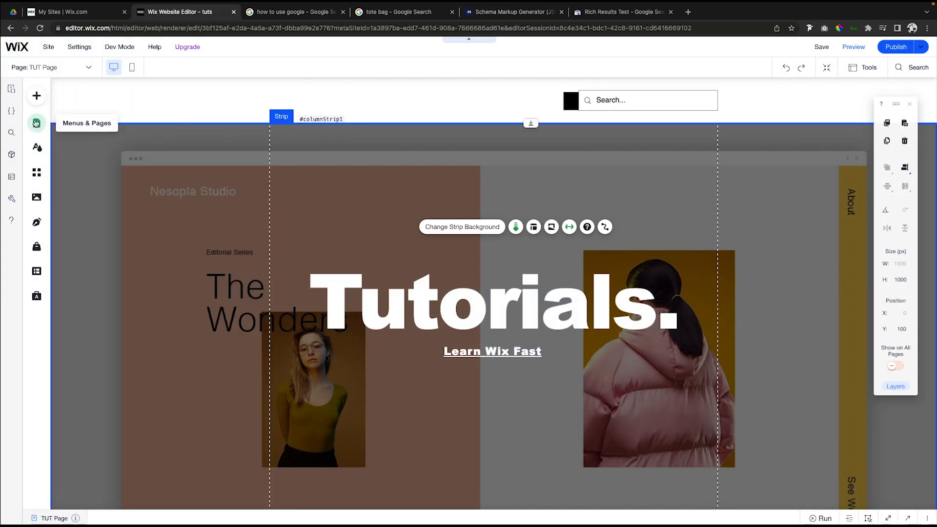
left_click(36, 124)
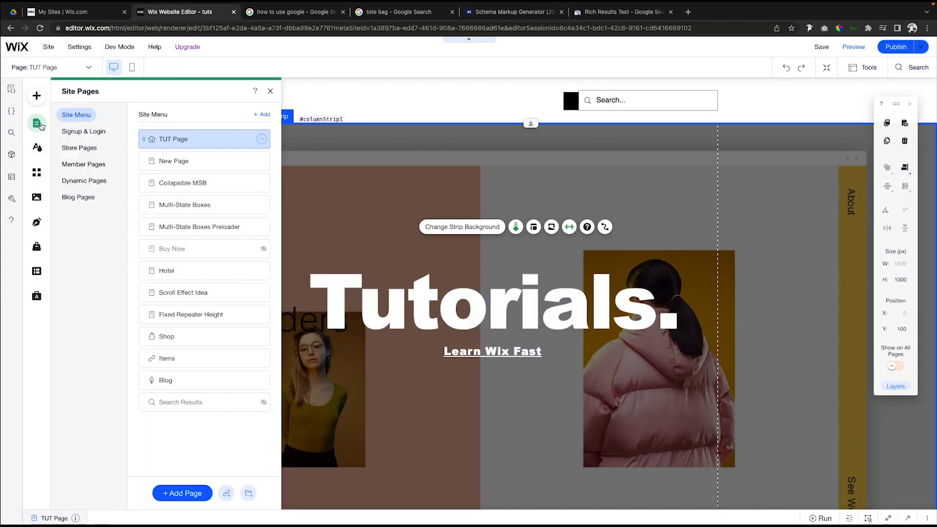
left_click(262, 140)
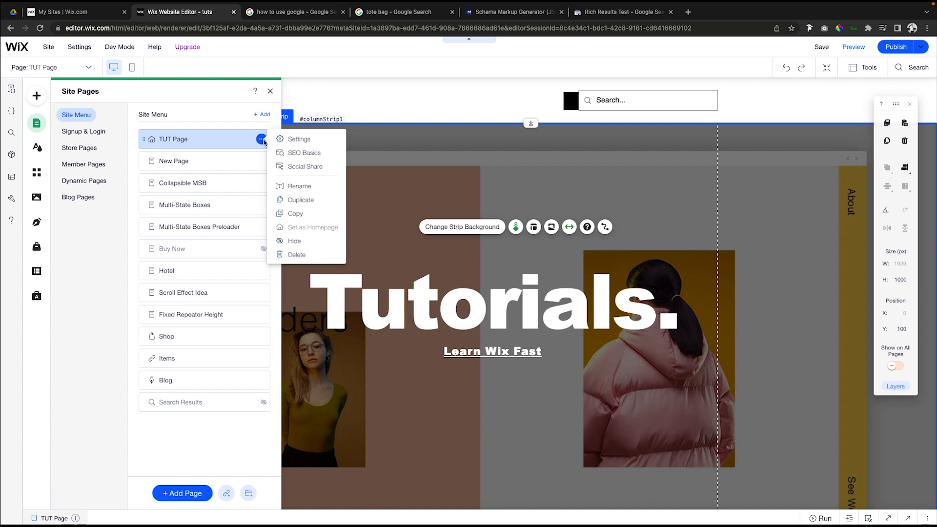
left_click(301, 156)
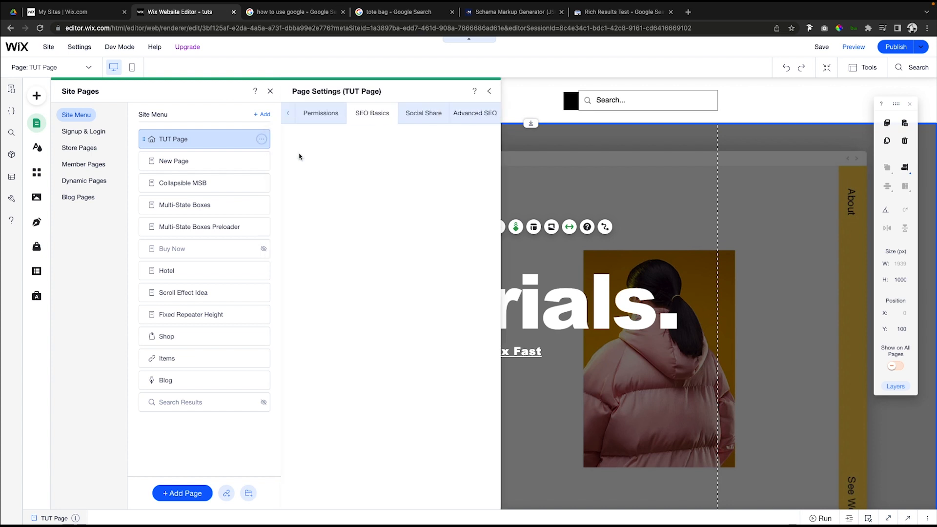
left_click(484, 119)
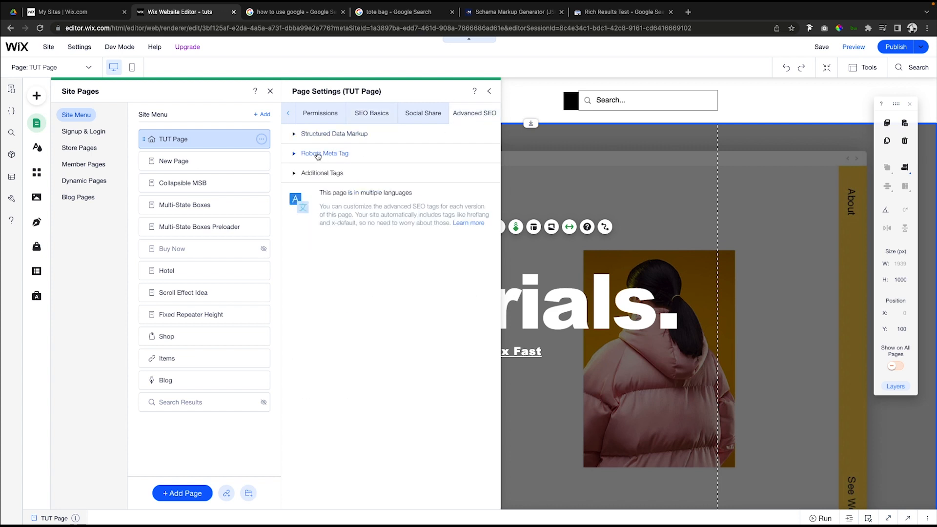
left_click(305, 136)
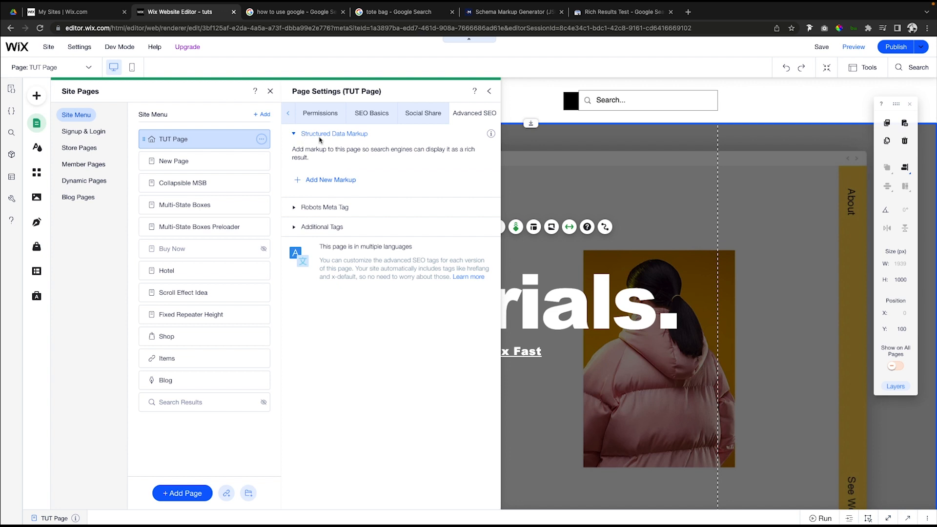
left_click(322, 181)
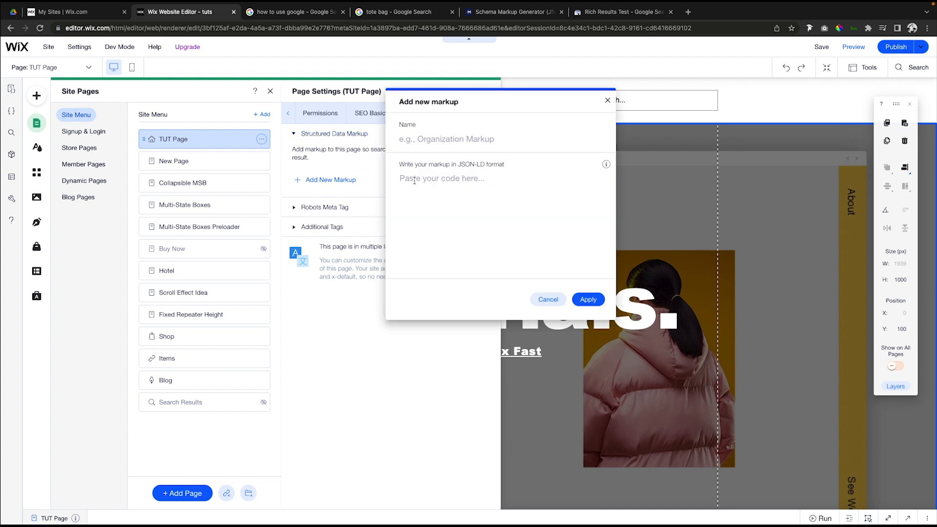
Name the new markup "Homepage" and paste the copied Website JSON-LD script into it.
left_click(465, 140)
type("Home")
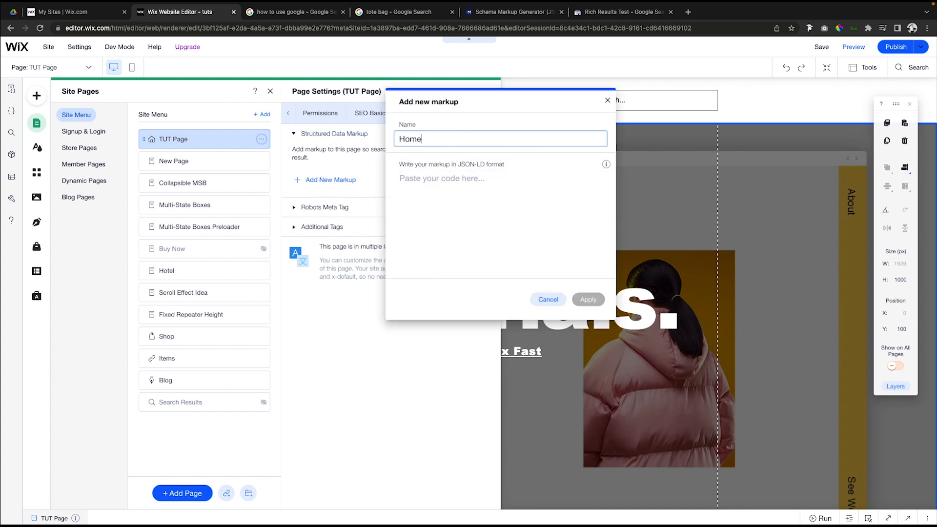
type("page")
left_click(510, 192)
key("super+v")
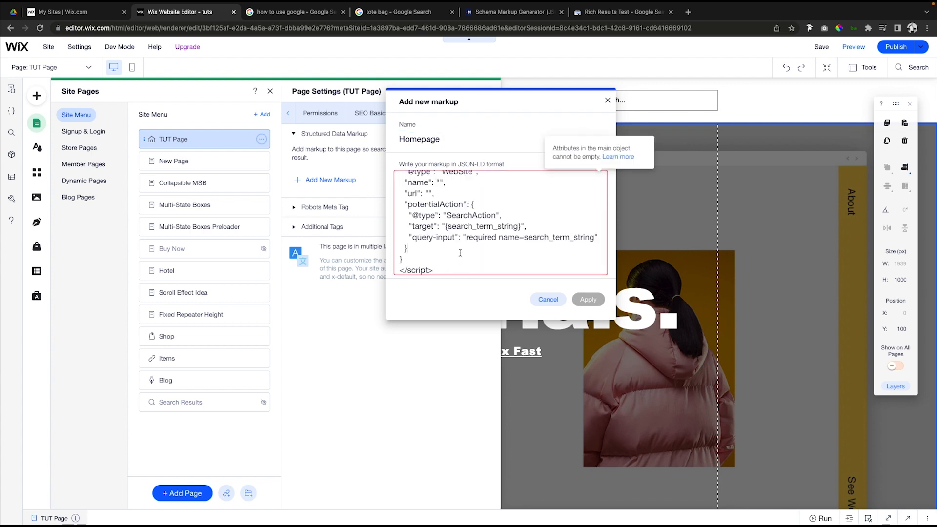
Fill in the script's name as "Wix Fix" and its url as "wixfix.com", and apply the markup.
scroll(460, 253, "up", 2)
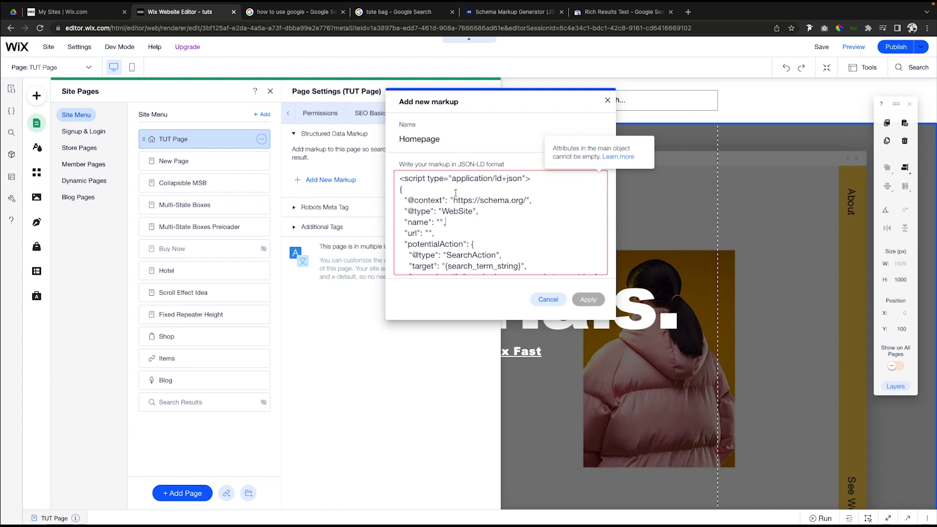
scroll(456, 193, "down", 2)
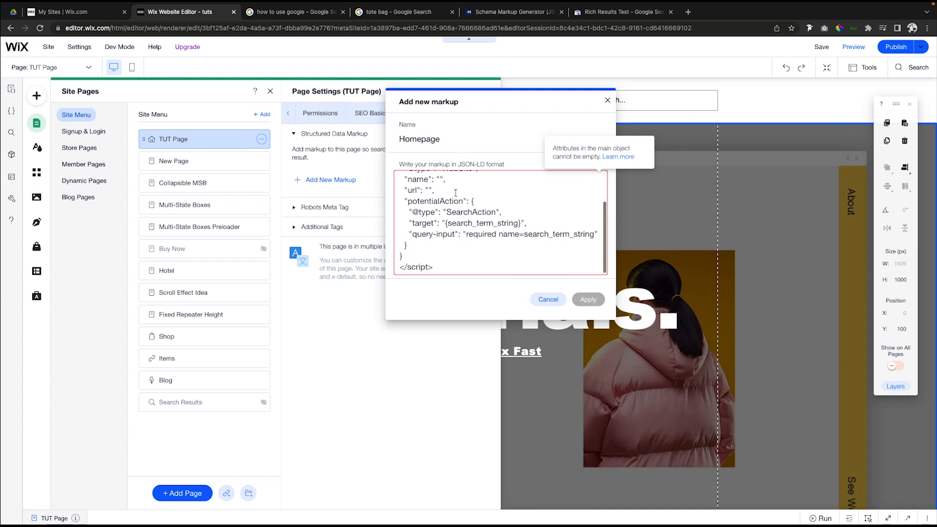
scroll(454, 210, "up", 2)
left_click(439, 221)
type("Wix Fix")
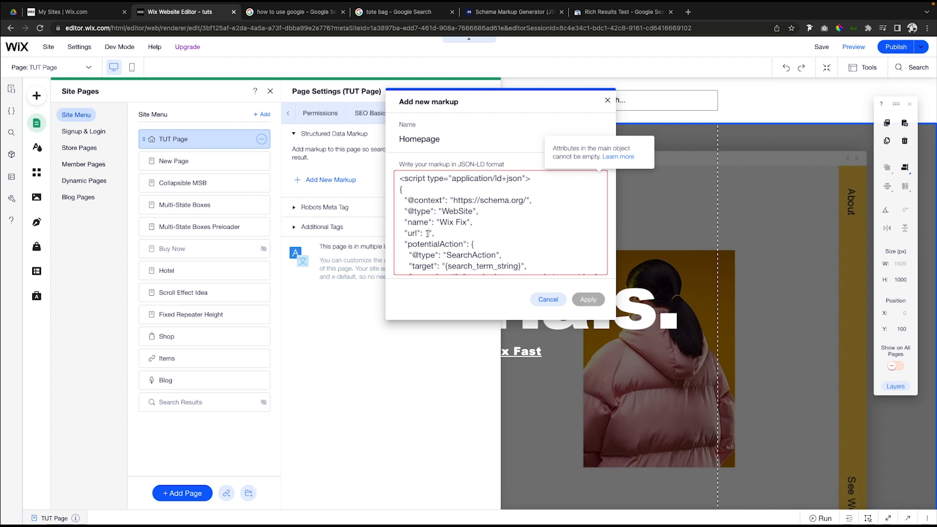
left_click(428, 234)
type("wixfix.com")
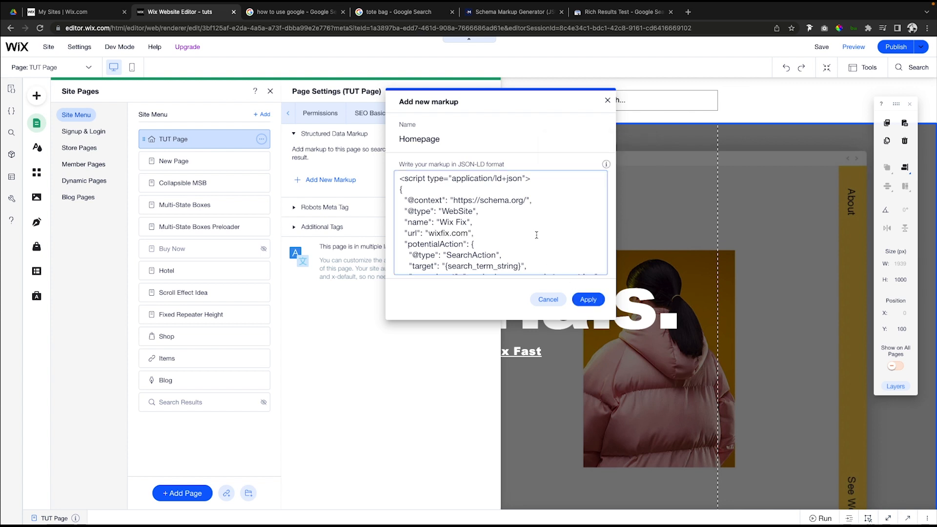
scroll(527, 246, "down", 2)
left_click(588, 300)
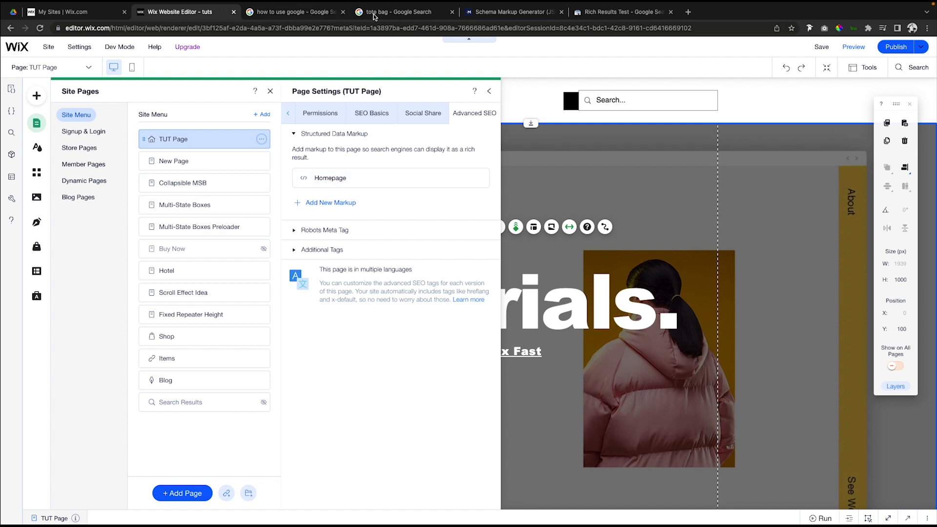
Review the rich results in the Google search for "how to use google".
left_click(307, 13)
scroll(278, 263, "down", 15)
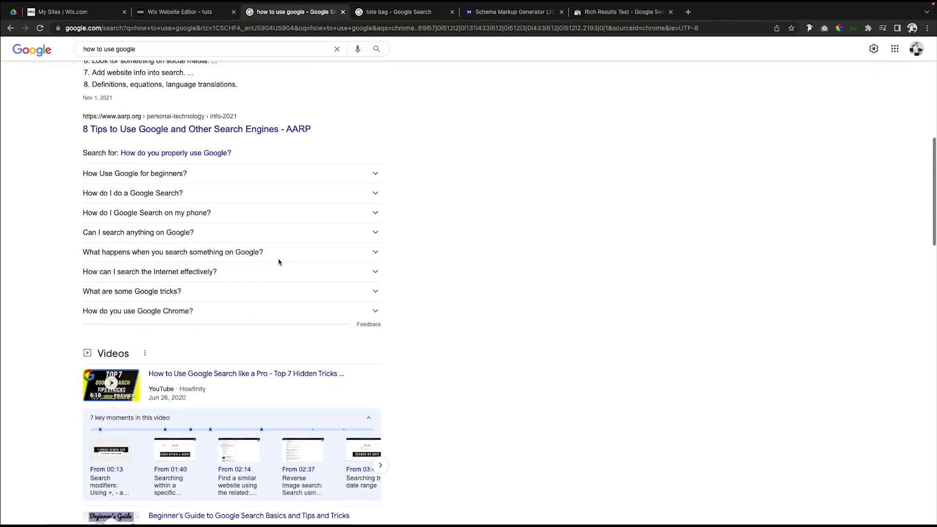
scroll(279, 262, "down", 10)
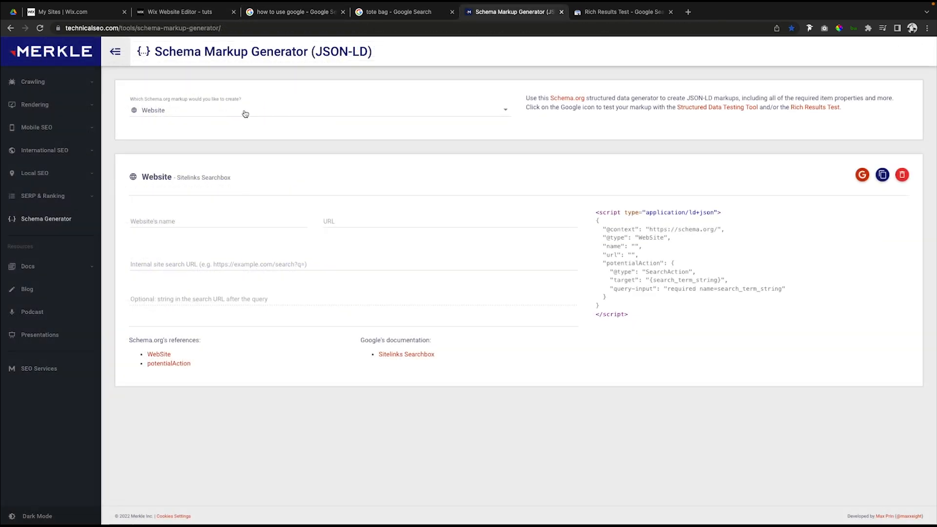
In the Schema Markup Generator, browse the available schema types and set the markup type to Breadcrumb.
left_click(247, 113)
scroll(243, 154, "up", 2)
scroll(243, 154, "down", 2)
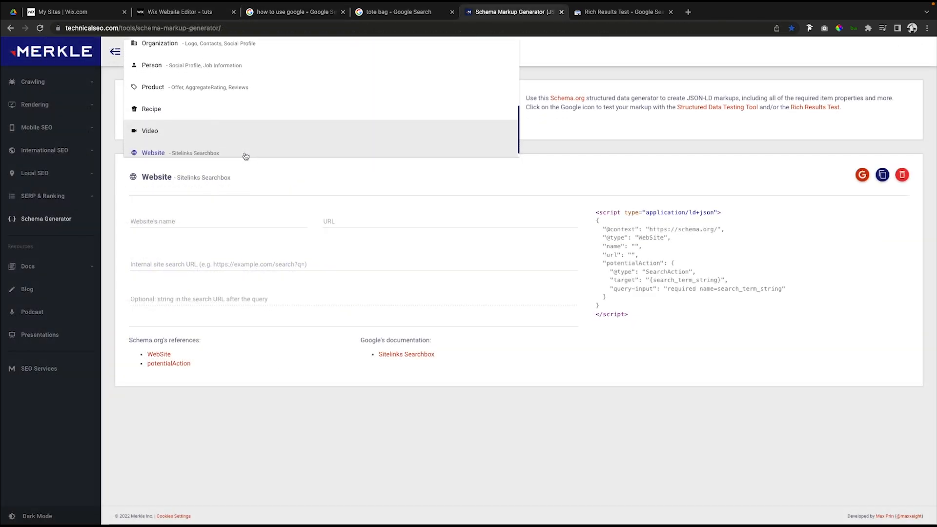
scroll(156, 102, "up", 3)
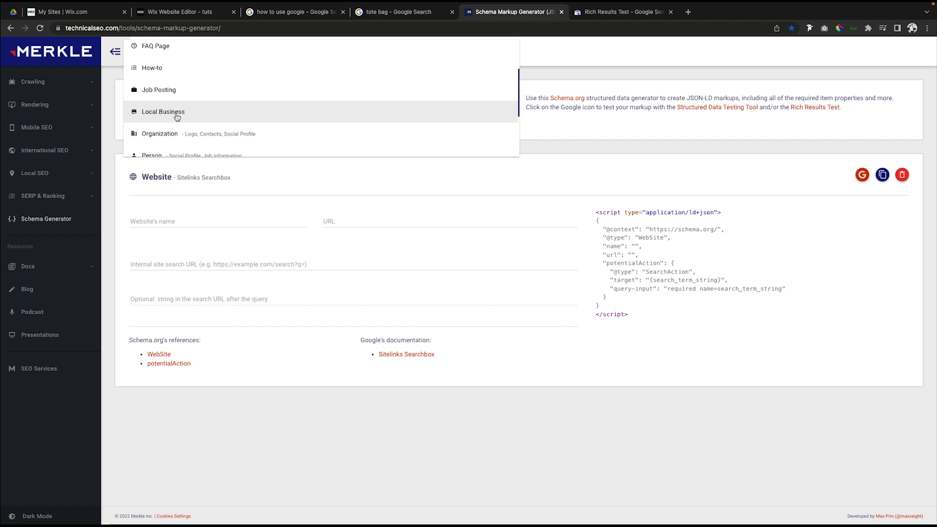
scroll(191, 118, "up", 1)
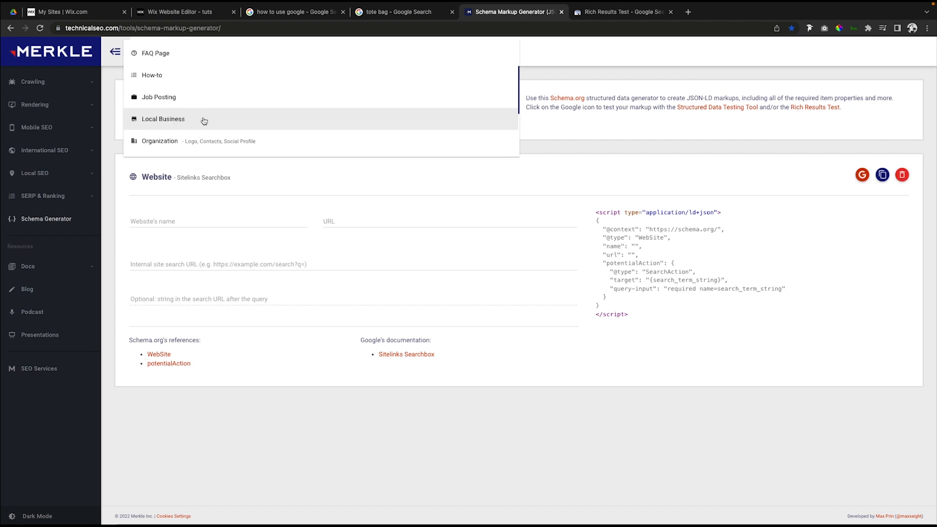
scroll(166, 124, "up", 3)
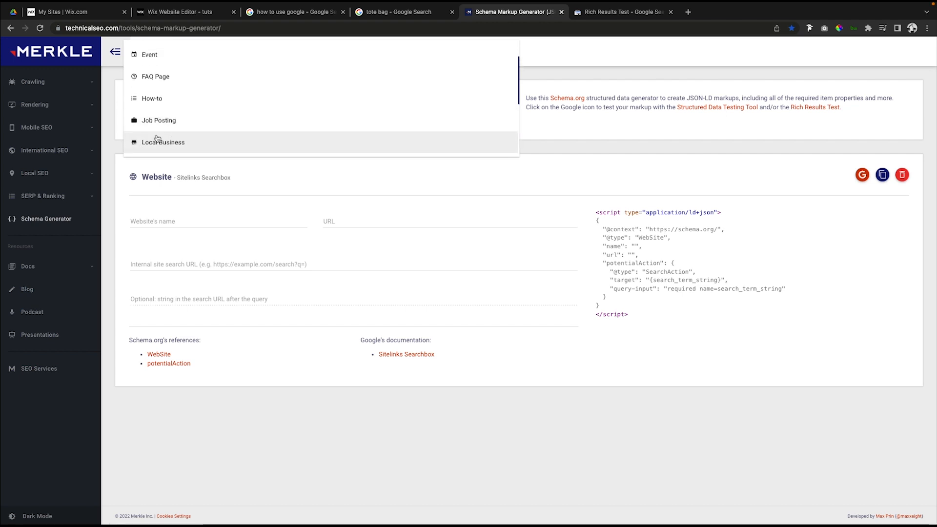
scroll(156, 128, "up", 1)
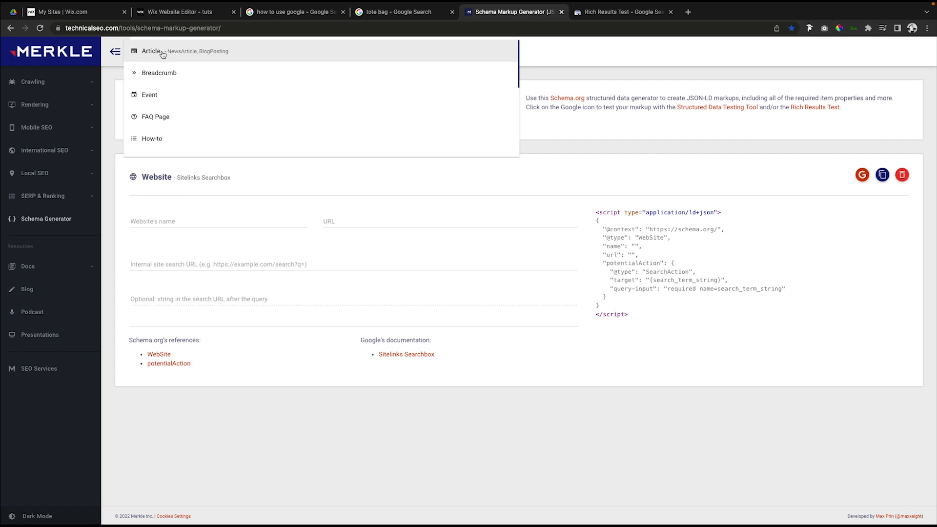
scroll(154, 118, "down", 1)
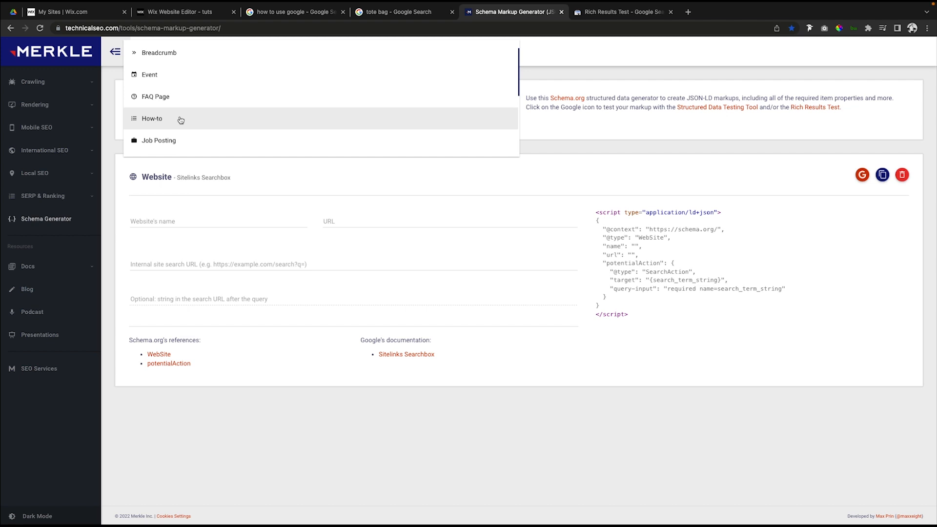
scroll(181, 120, "up", 1)
left_click(166, 95)
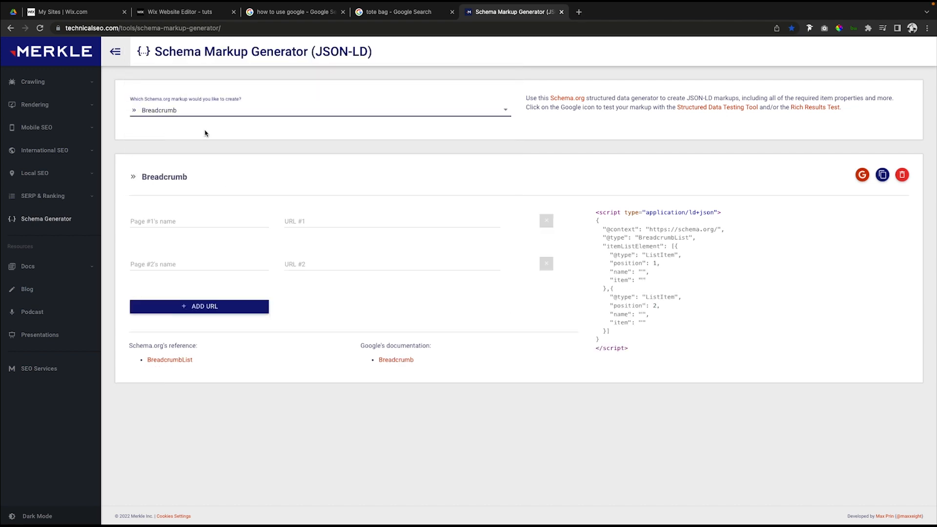
left_click(195, 116)
scroll(226, 175, "down", 3)
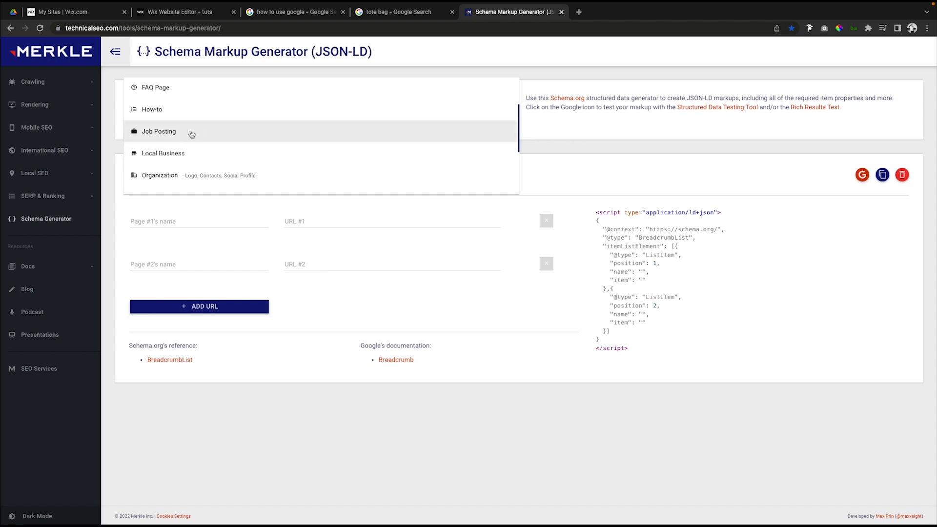
left_click(605, 118)
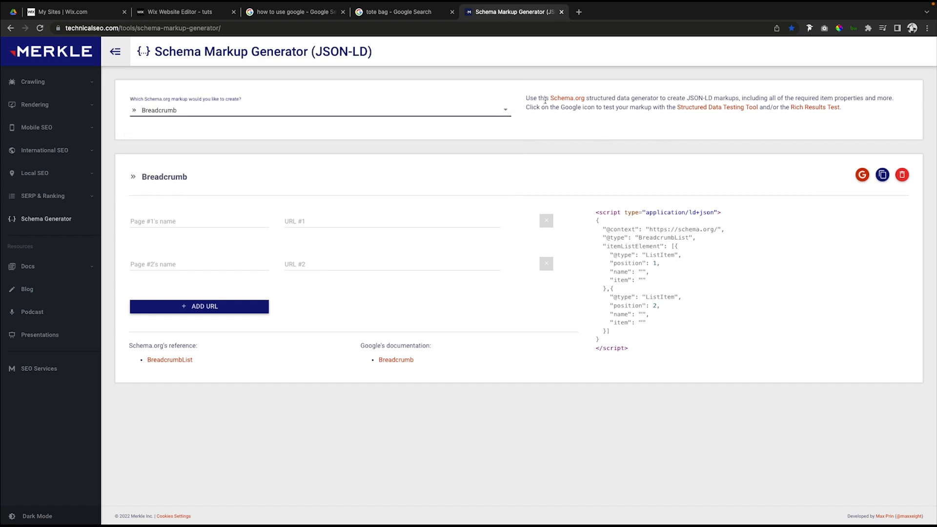